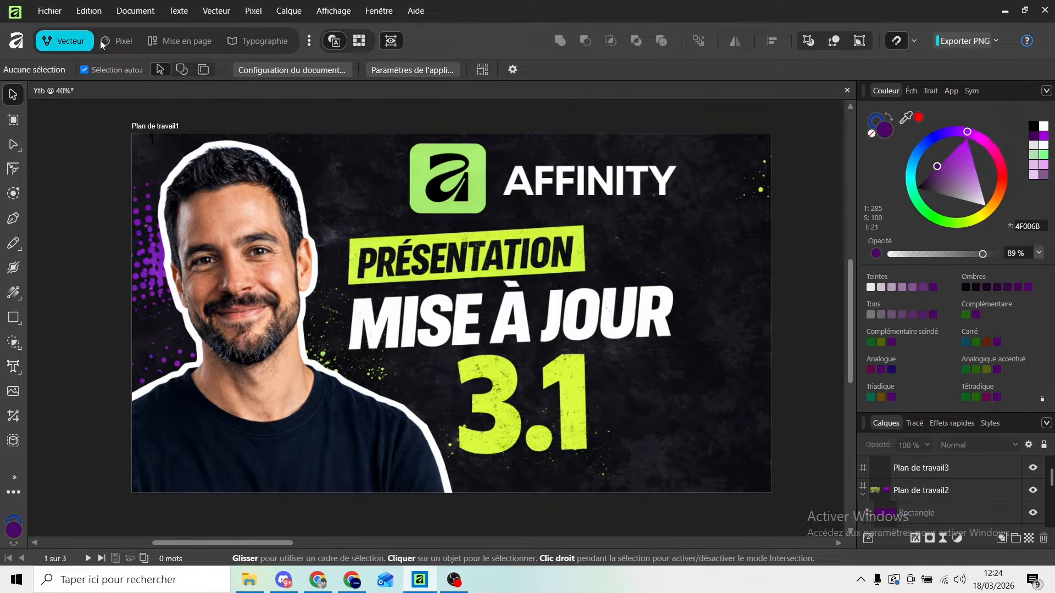
Try the Clair UI style in the user interface settings and return to Foncé.
{"action": "left_click", "coordinate": [89, 11]}
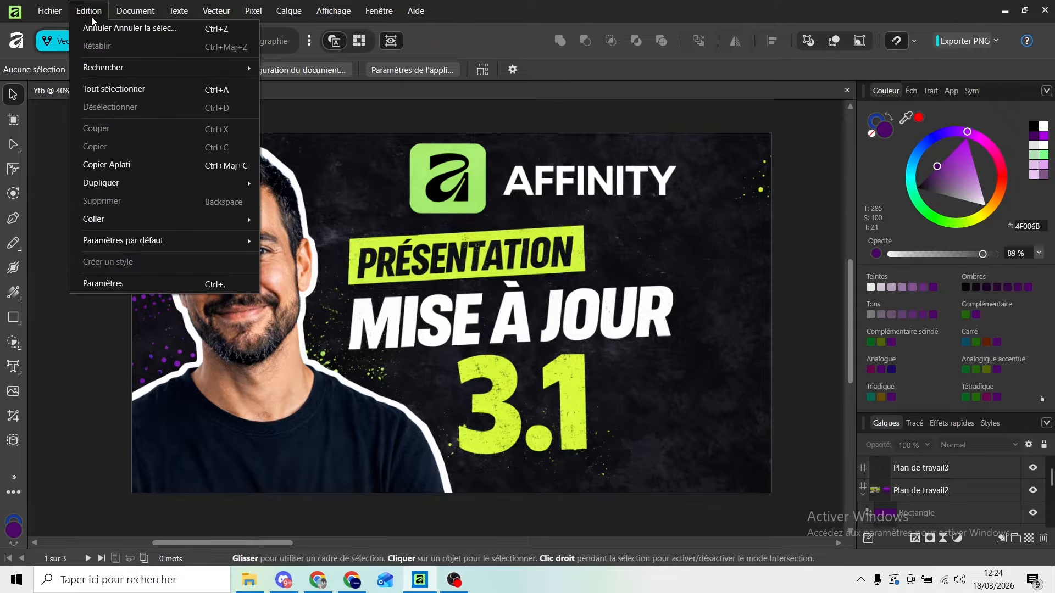
{"action": "left_click", "coordinate": [122, 285]}
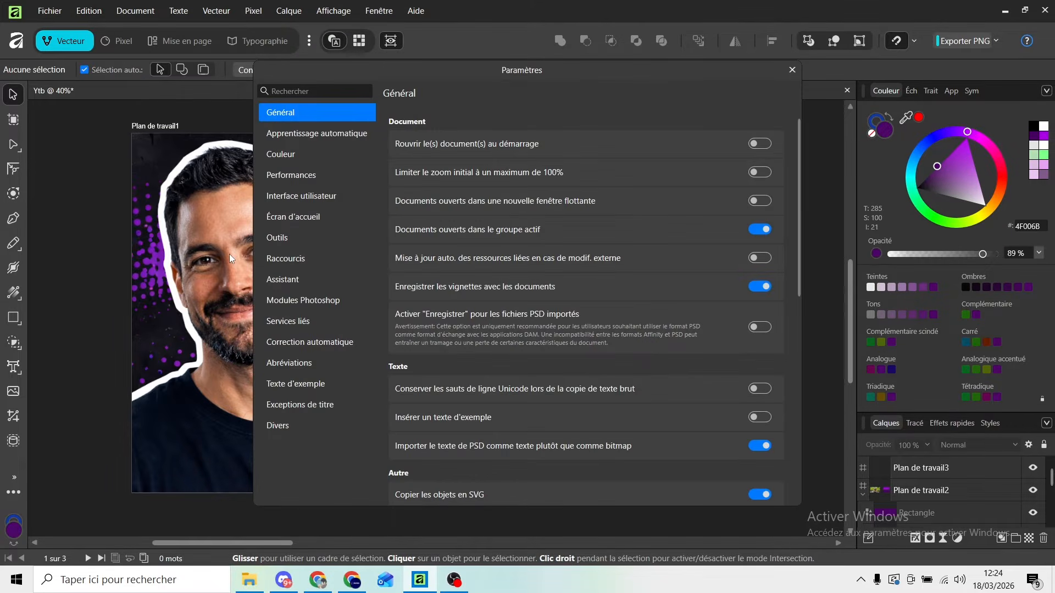
{"action": "left_click", "coordinate": [300, 196]}
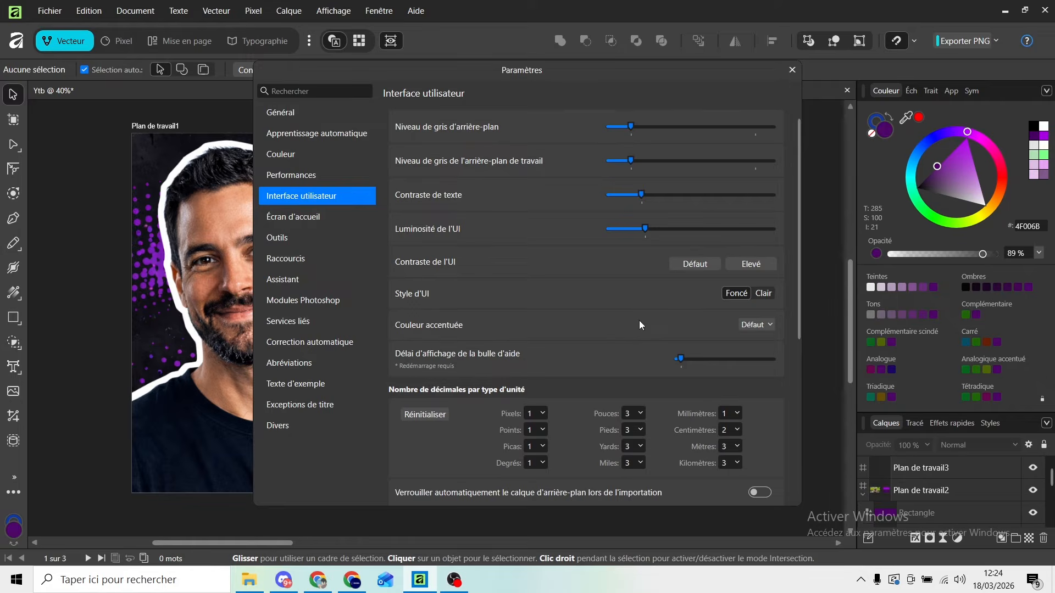
{"action": "left_click", "coordinate": [765, 295]}
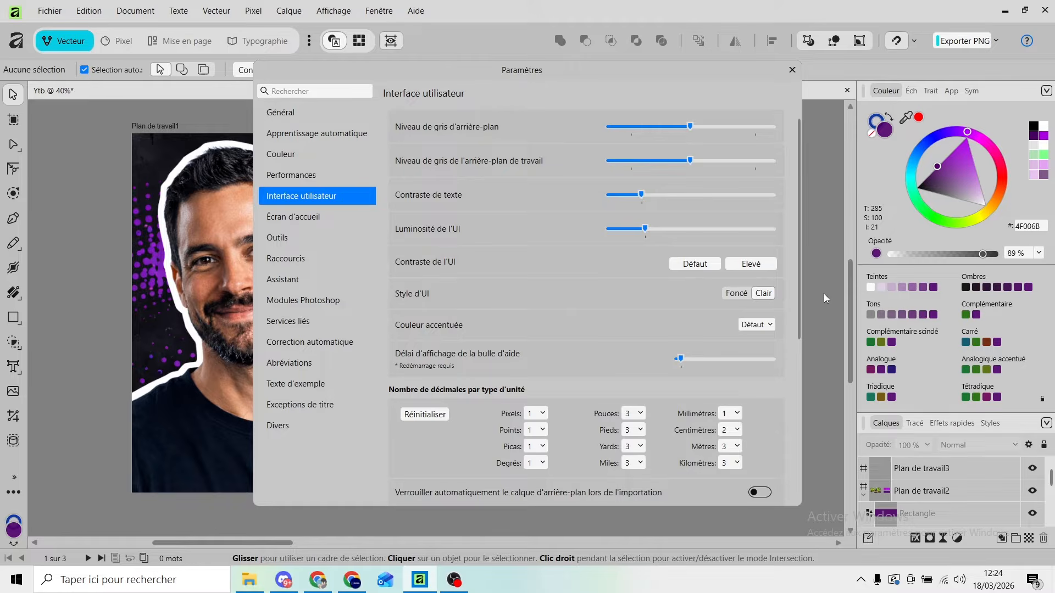
{"action": "left_click", "coordinate": [739, 295]}
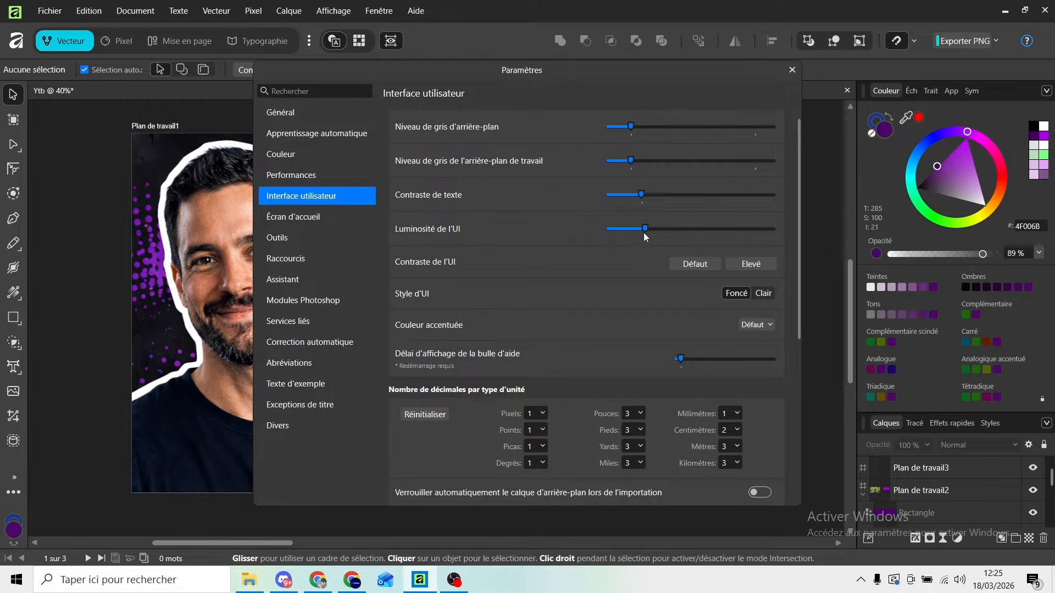
Set the interface accent colour to Manuel and make it pink with RGB values 255, 122, 255.
{"action": "left_click", "coordinate": [763, 328]}
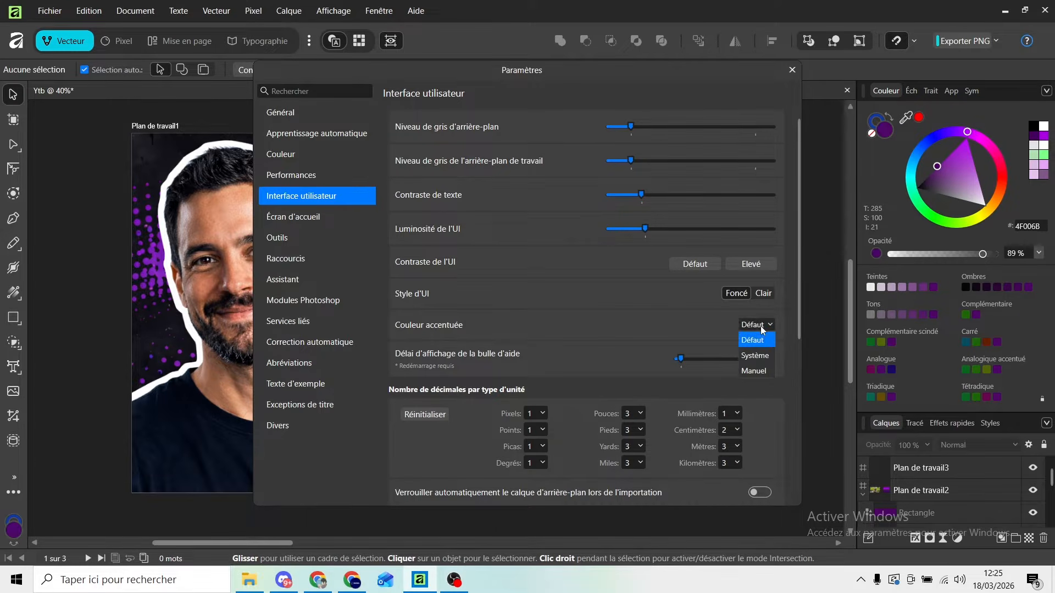
{"action": "left_click", "coordinate": [753, 374]}
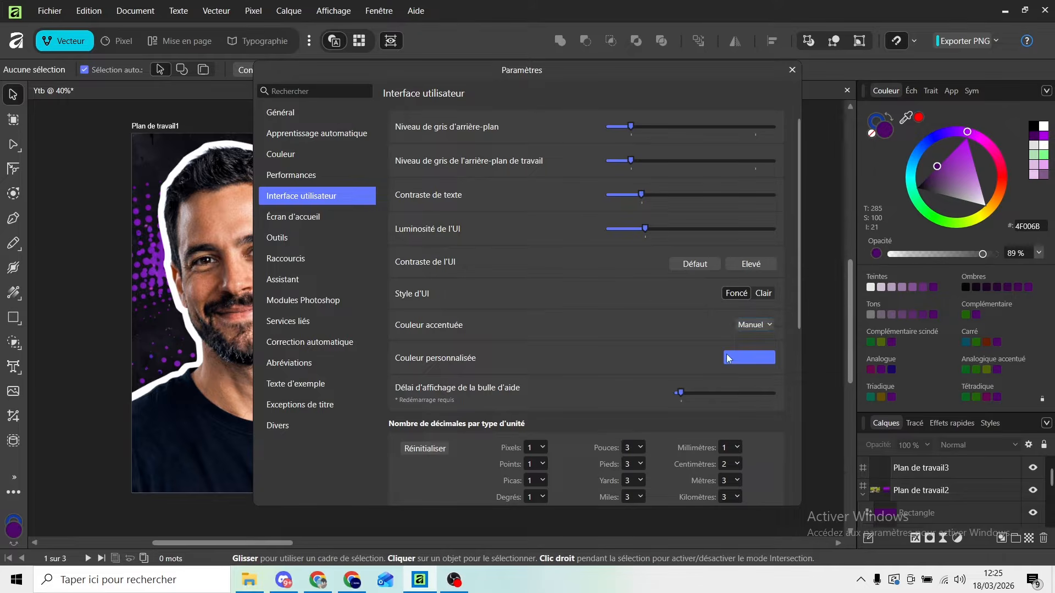
{"action": "left_click", "coordinate": [752, 357]}
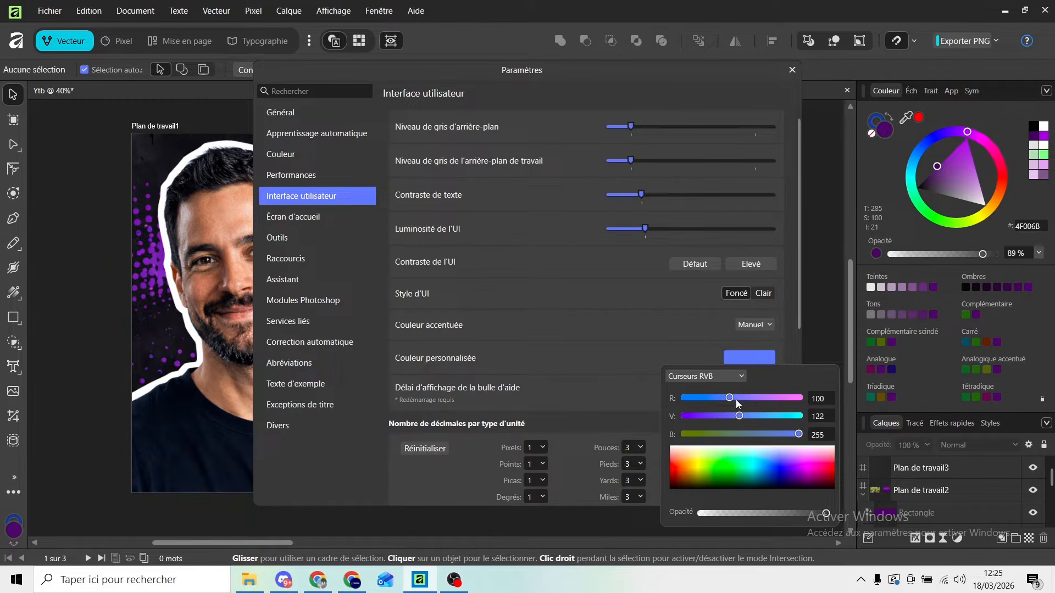
{"action": "left_click_drag", "start_coordinate": [736, 402], "coordinate": [775, 403]}
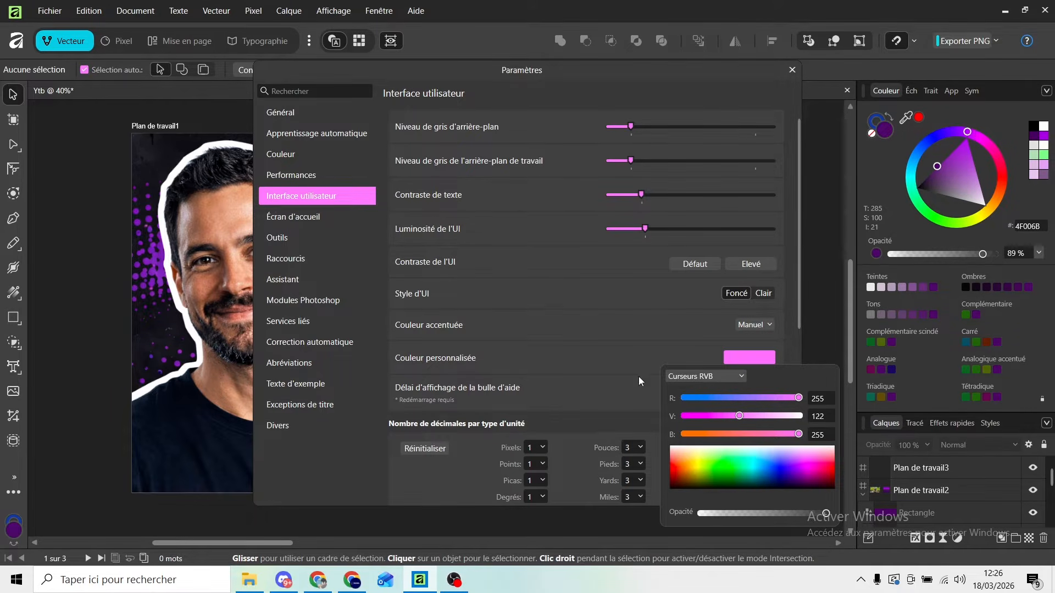
Reset the interface accent colour to Défaut and close the settings.
{"action": "left_click", "coordinate": [748, 325]}
{"action": "left_click", "coordinate": [748, 325]}
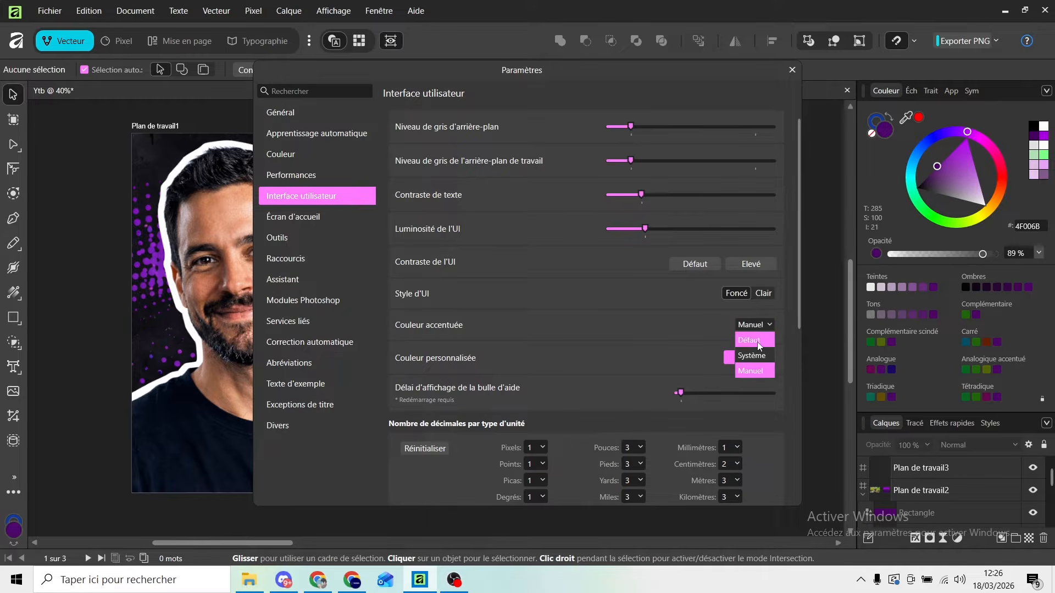
{"action": "left_click", "coordinate": [756, 341]}
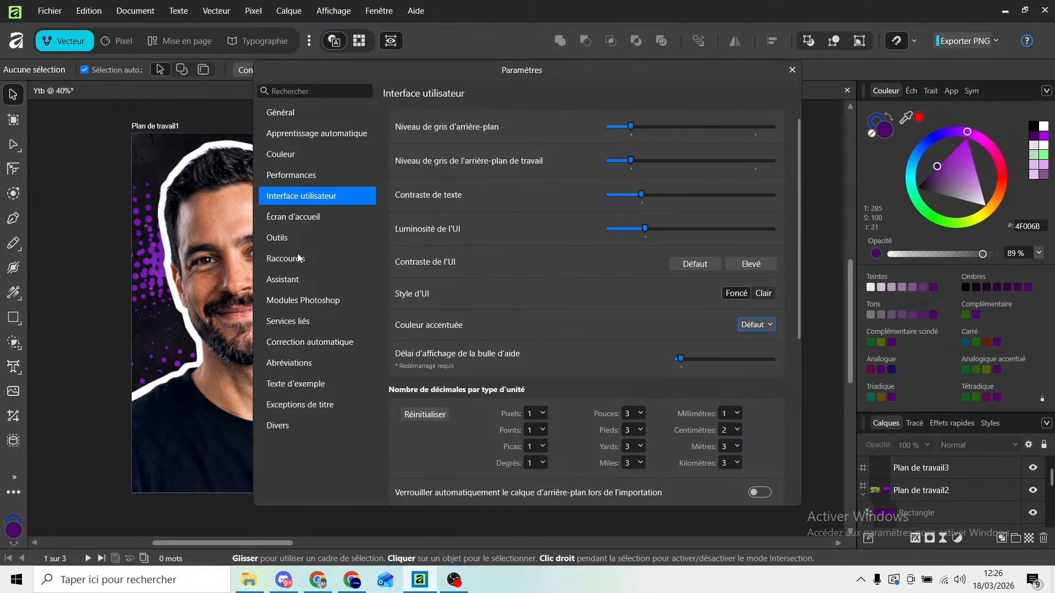
{"action": "key", "text": "Escape"}
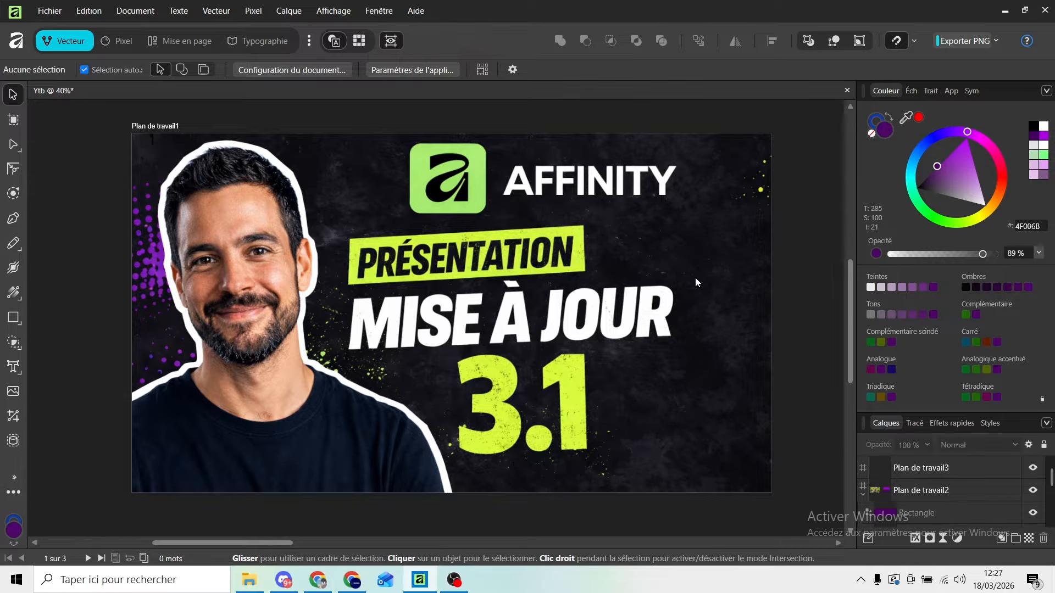
Add a caption reading "Figure 1 - La nature" to the sloth image on Plan de travail2.
{"action": "left_click_drag", "start_coordinate": [270, 543], "coordinate": [450, 520]}
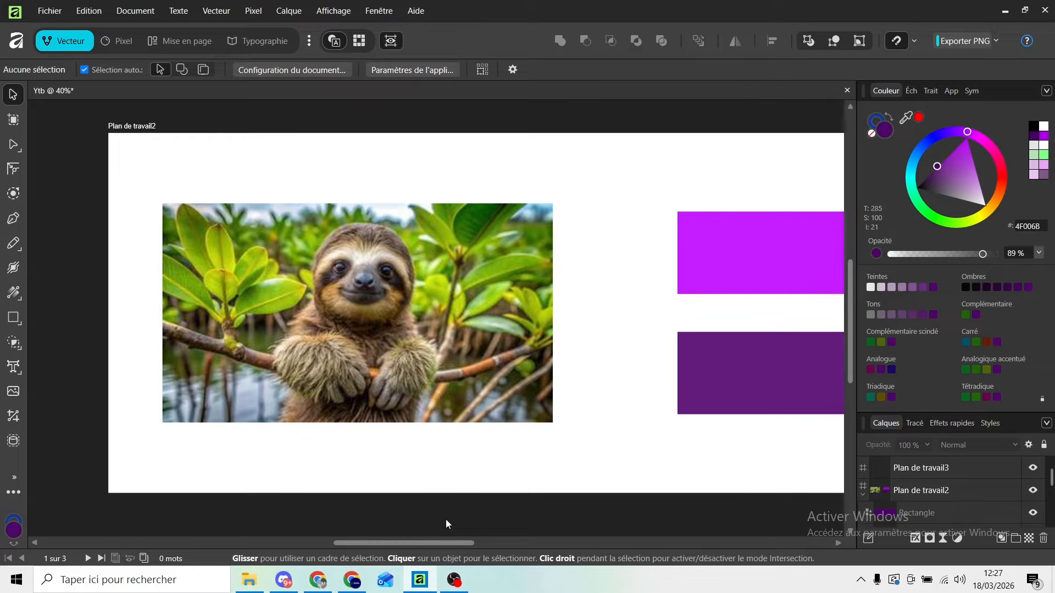
{"action": "left_click", "coordinate": [383, 344]}
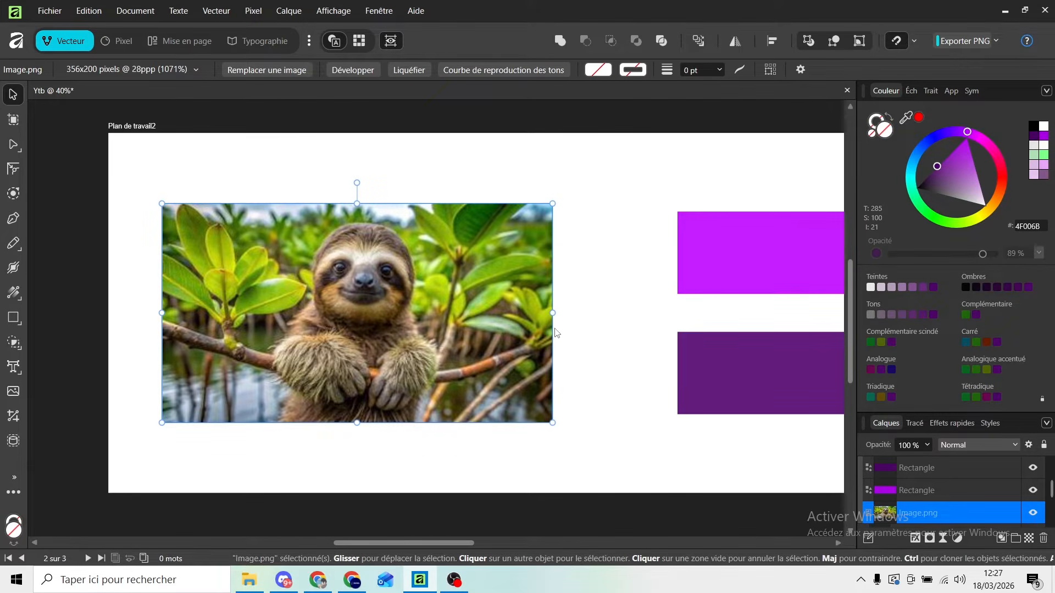
{"action": "left_click", "coordinate": [289, 12]}
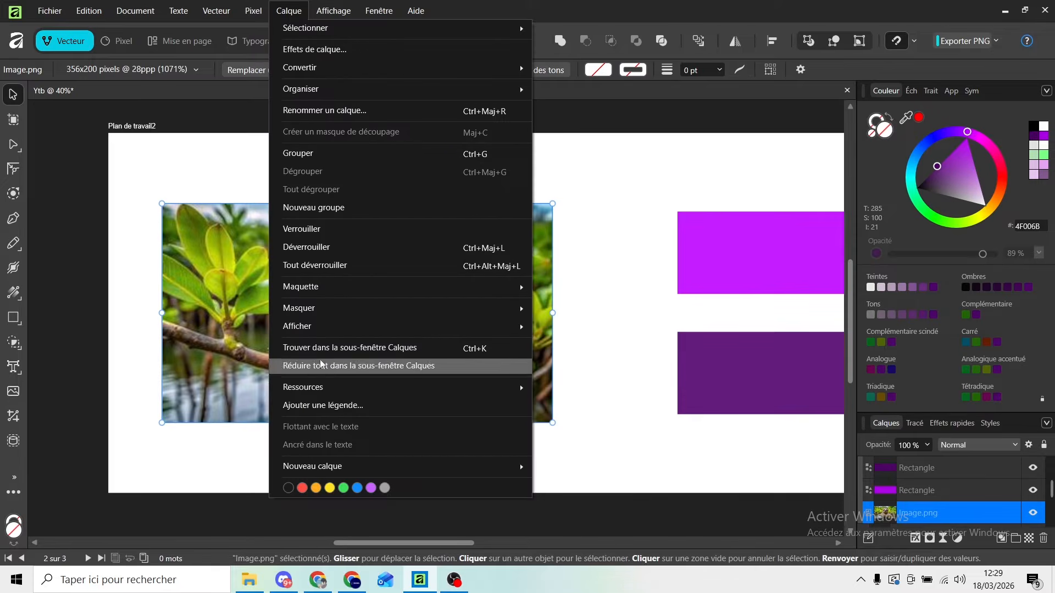
{"action": "left_click", "coordinate": [358, 409]}
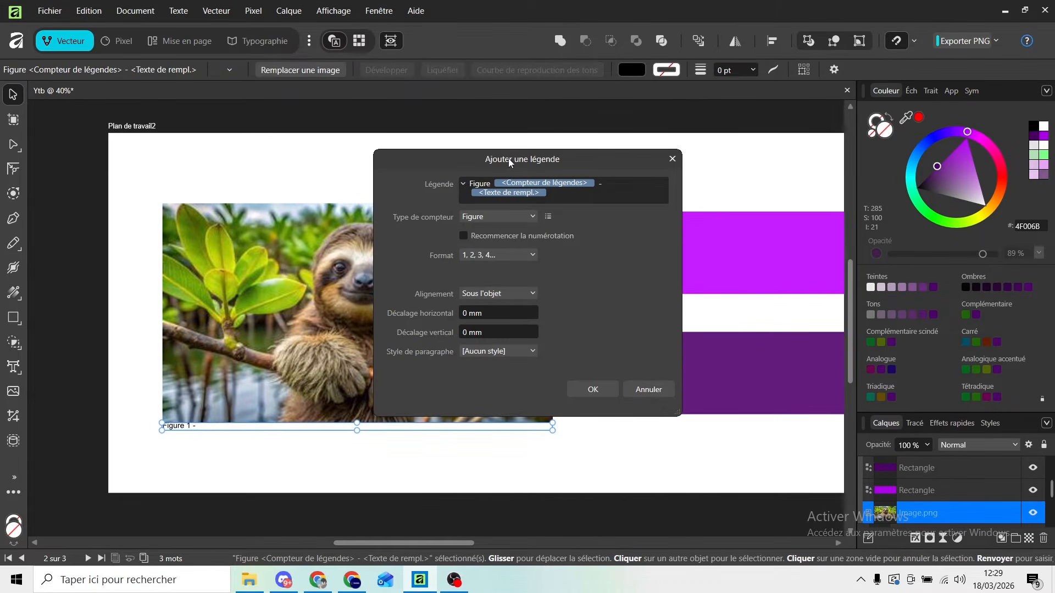
{"action": "left_click_drag", "start_coordinate": [488, 160], "coordinate": [567, 149]}
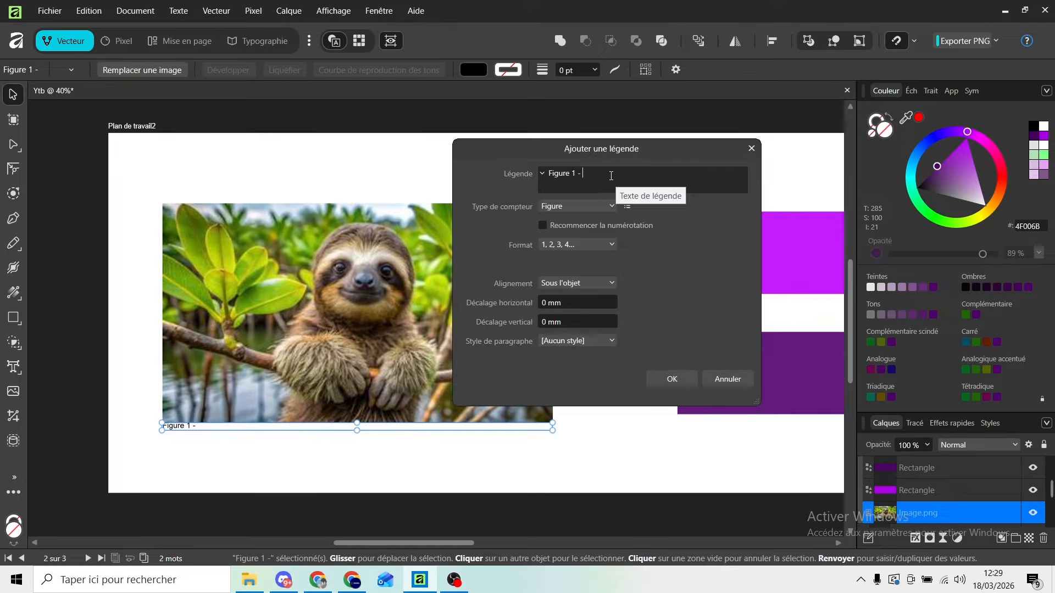
{"action": "type", "text": "L"}
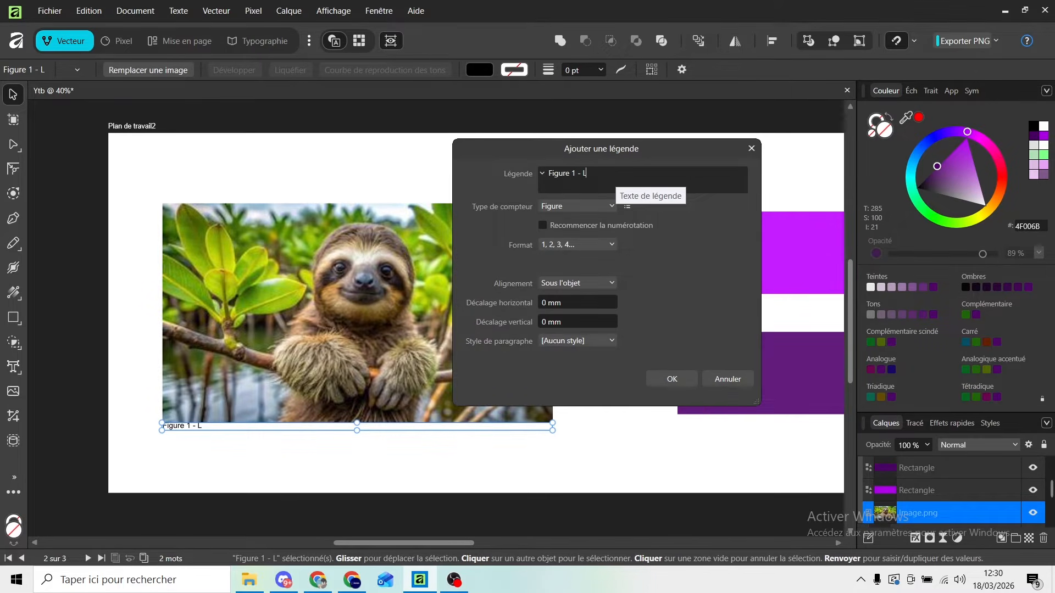
{"action": "type", "text": "anature"}
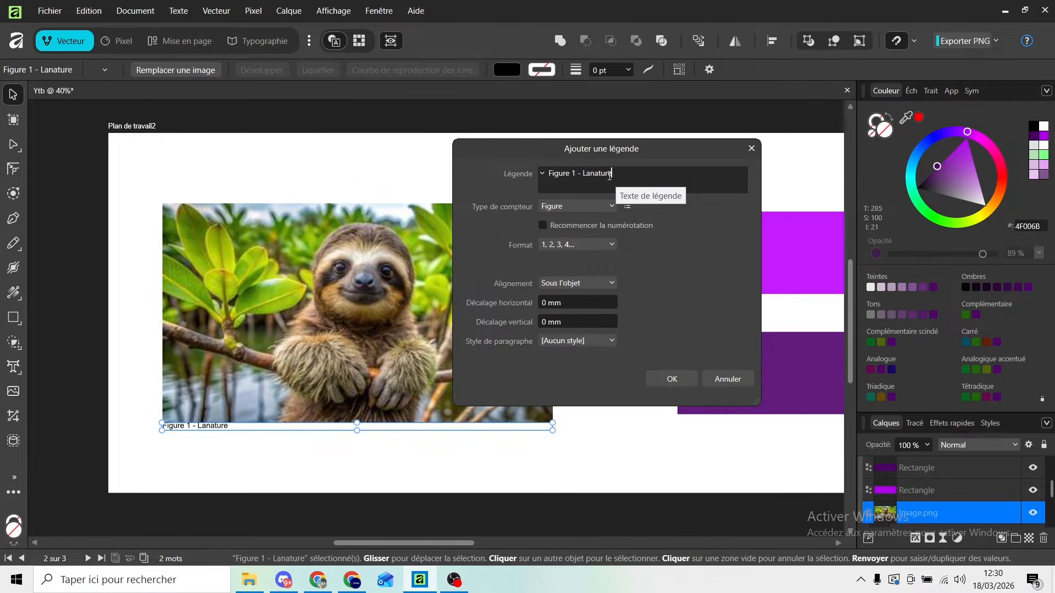
{"action": "left_click", "coordinate": [593, 173]}
{"action": "left_click", "coordinate": [639, 177]}
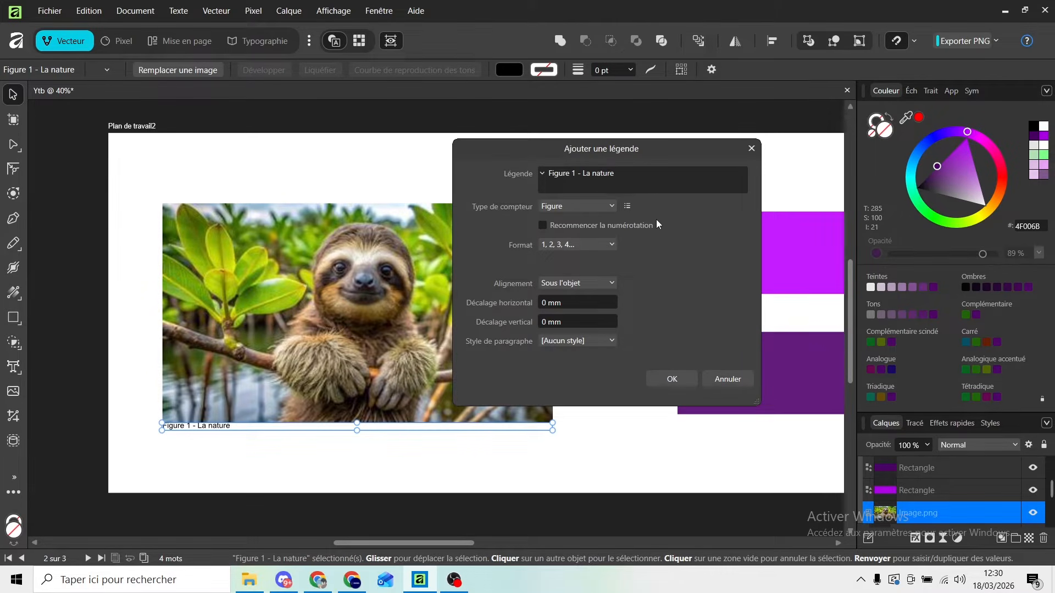
Try the paragraph styles Corps, Intitulé 1, Intitulé 2, Puce 2 and Puce 1 on the caption.
{"action": "left_click", "coordinate": [592, 341]}
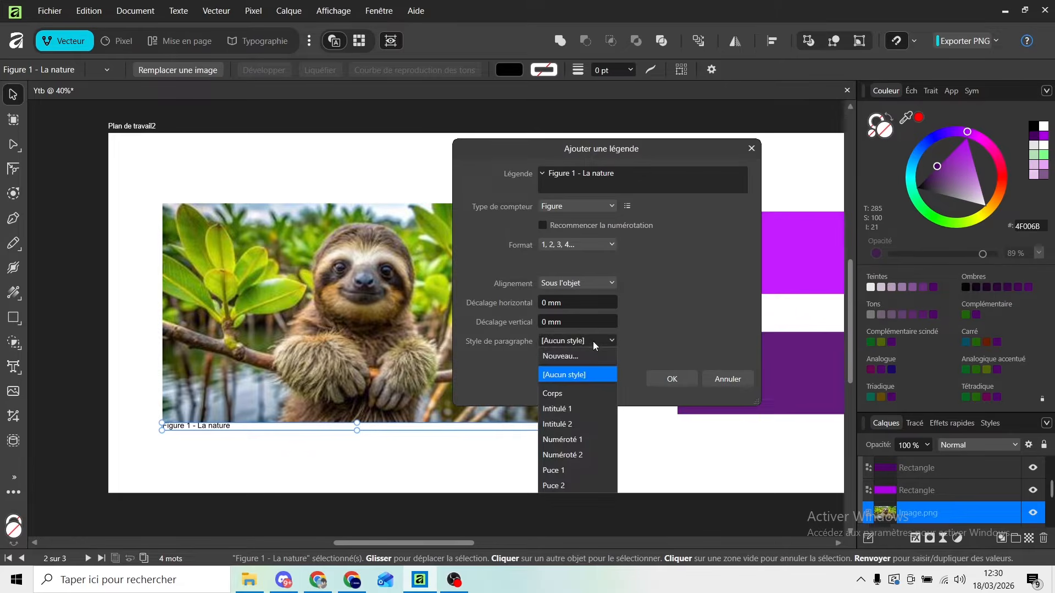
{"action": "left_click", "coordinate": [576, 395]}
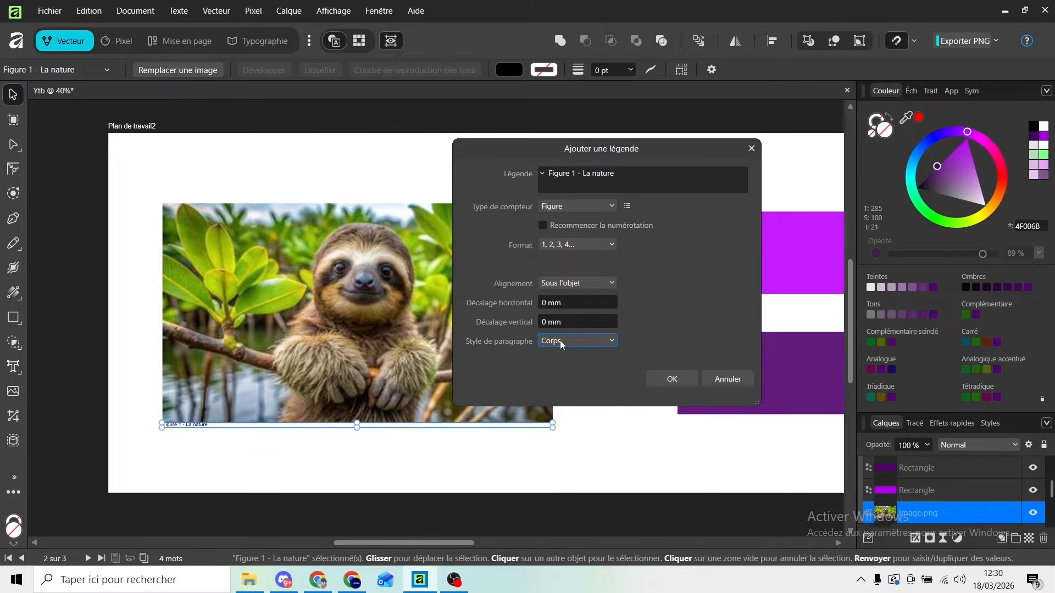
{"action": "left_click", "coordinate": [559, 341]}
{"action": "left_click", "coordinate": [573, 408]}
{"action": "left_click", "coordinate": [570, 342]}
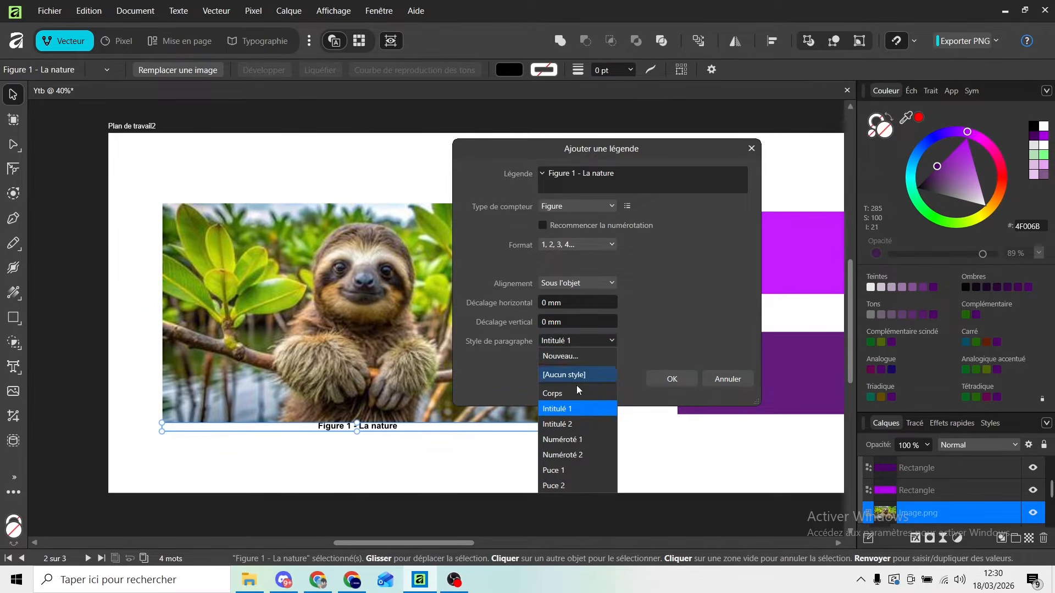
{"action": "left_click", "coordinate": [575, 423]}
{"action": "left_click", "coordinate": [569, 344]}
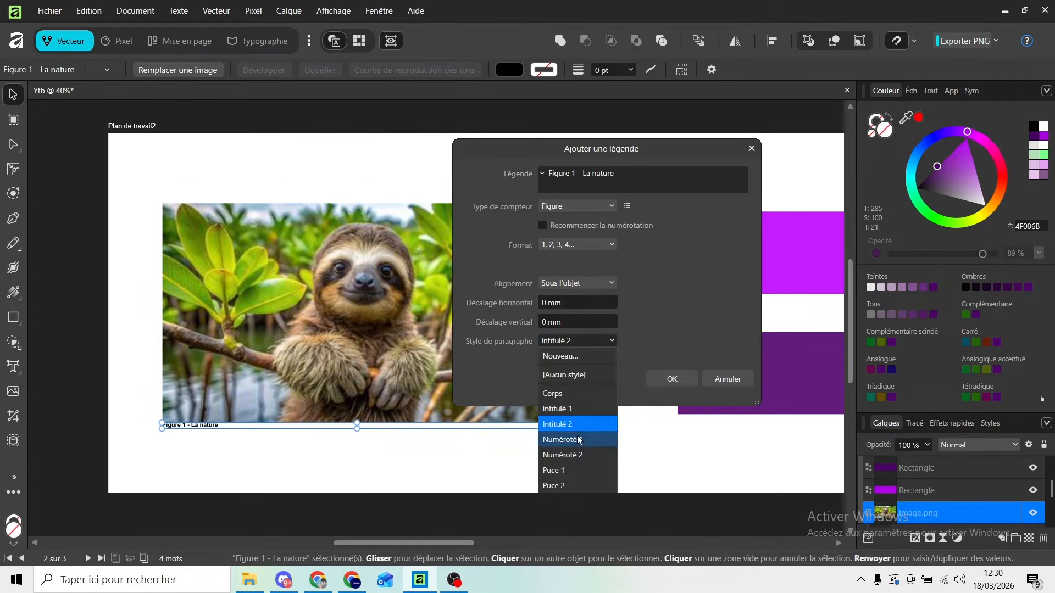
{"action": "left_click", "coordinate": [566, 484]}
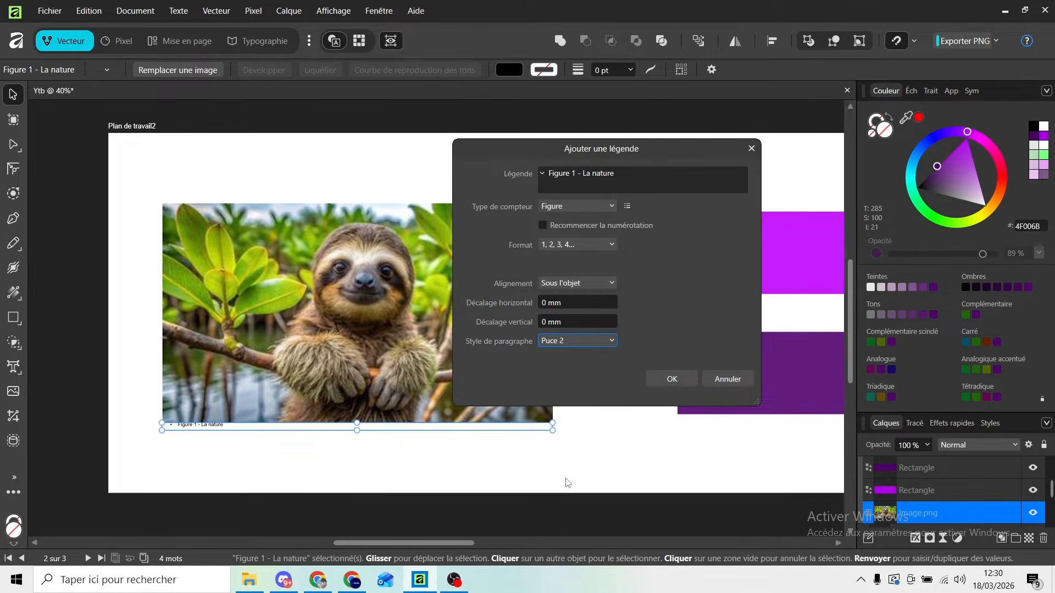
{"action": "left_click", "coordinate": [564, 341]}
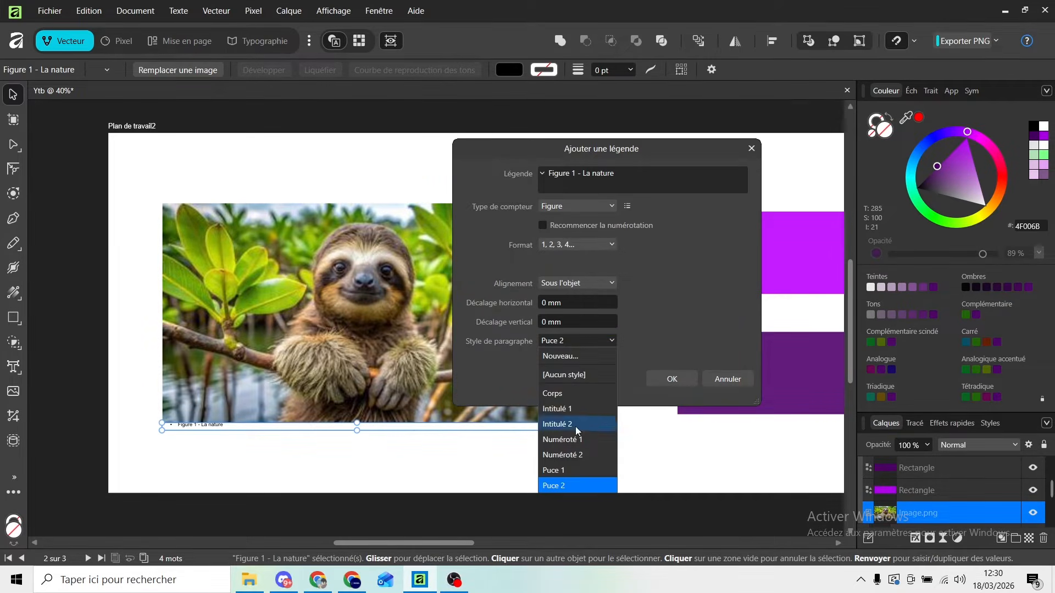
{"action": "left_click", "coordinate": [562, 471]}
Start a new paragraph style for the caption and open its base-style choices.
{"action": "left_click", "coordinate": [583, 346]}
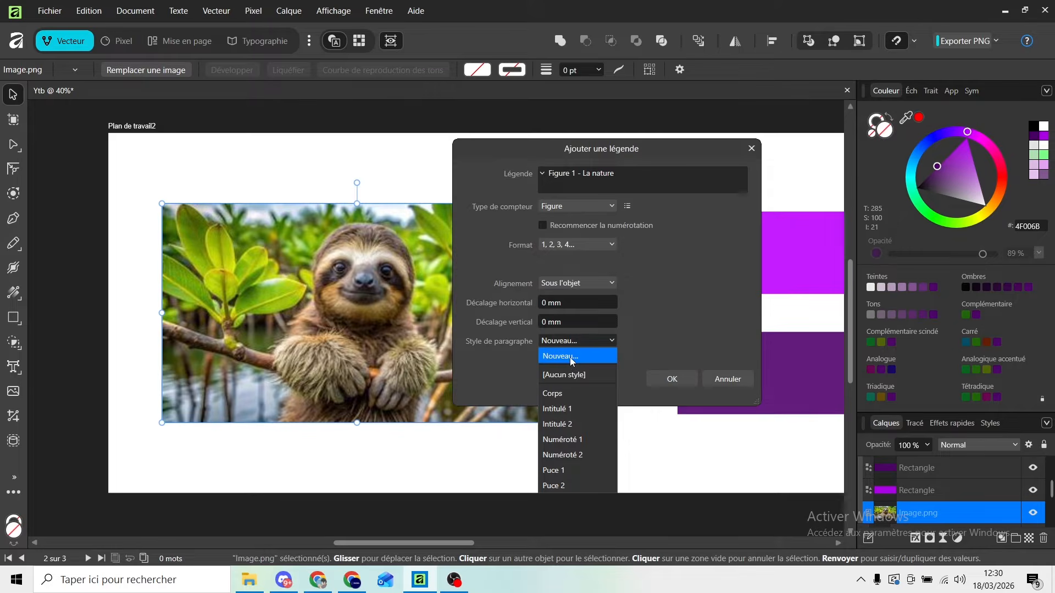
{"action": "left_click", "coordinate": [572, 361]}
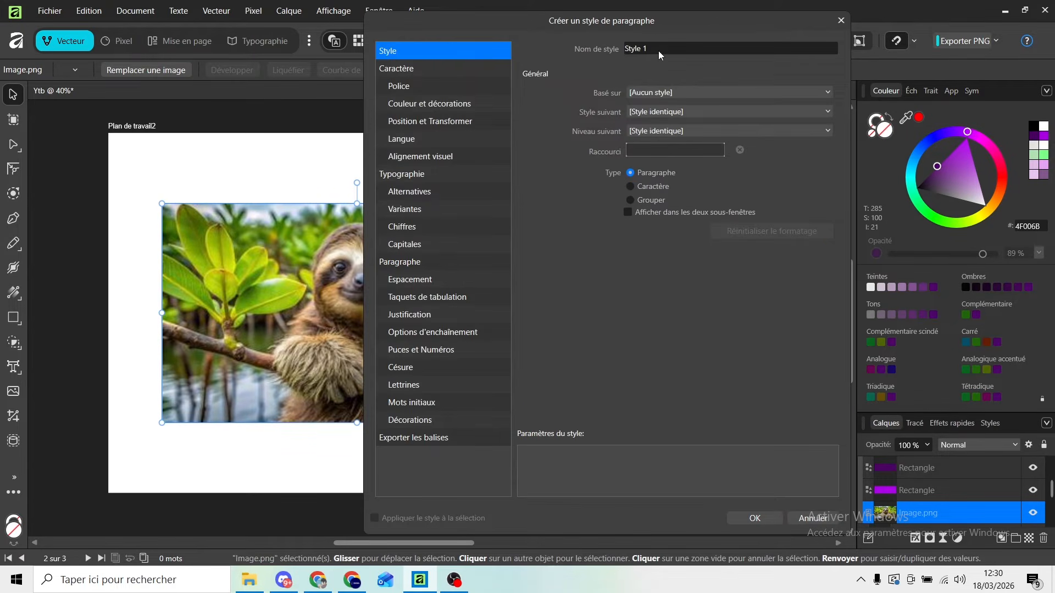
{"action": "left_click", "coordinate": [656, 92]}
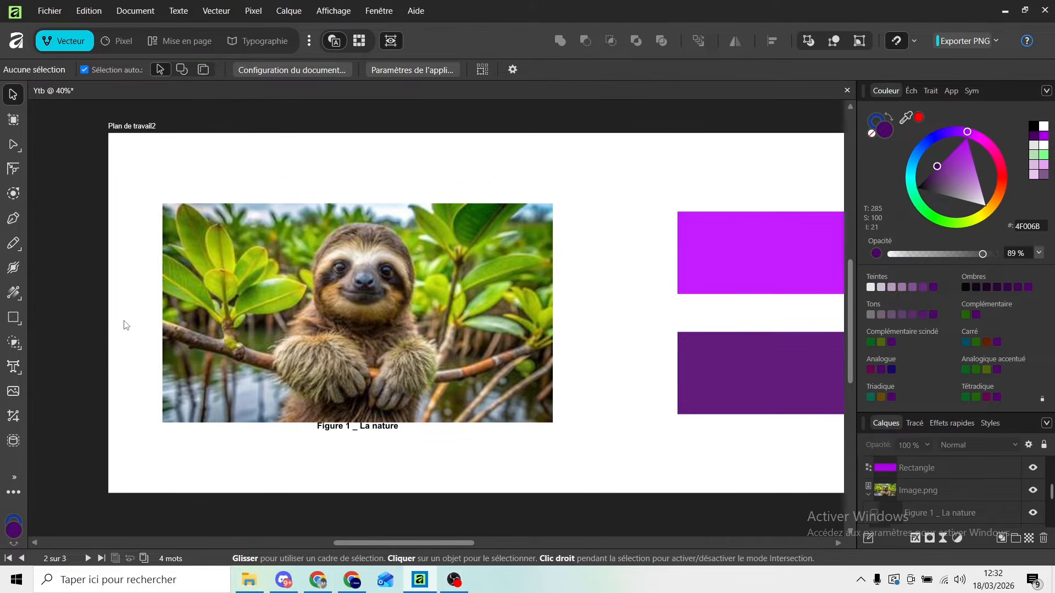
Select the sloth inside the captioned image with the object selection tool.
{"action": "left_click", "coordinate": [374, 335]}
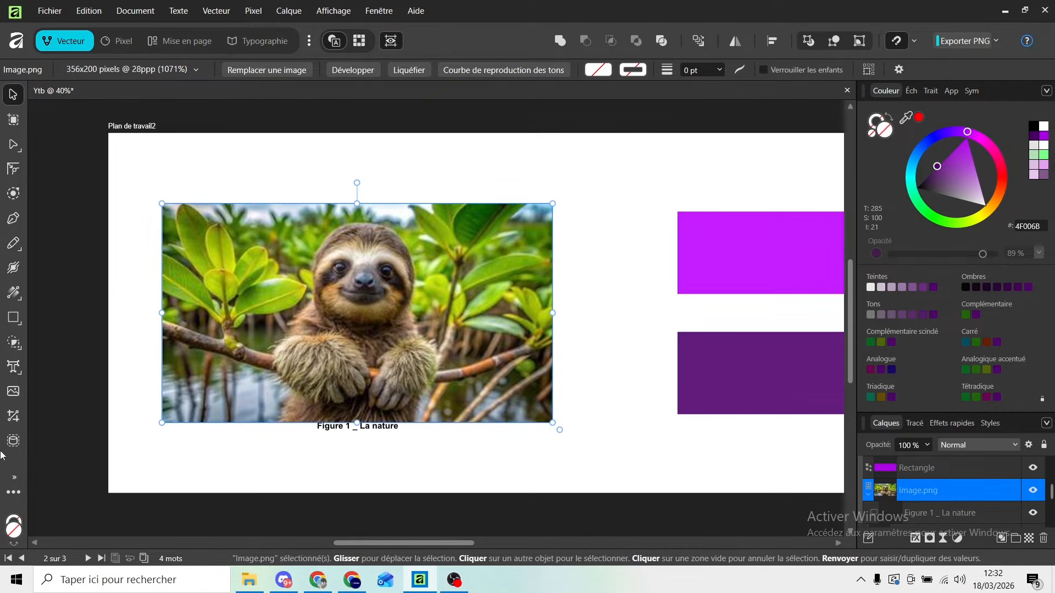
{"action": "left_click", "coordinate": [14, 441]}
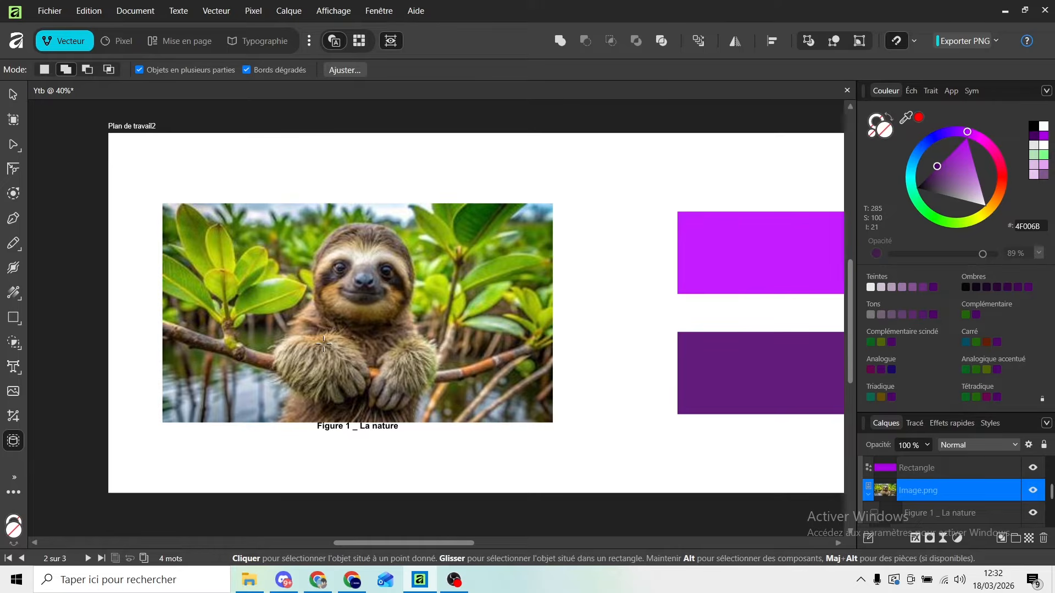
{"action": "left_click", "coordinate": [323, 344]}
Convert the sloth selection to curves and delete the background image layer so only the silhouette shape is left.
{"action": "left_click", "coordinate": [222, 16]}
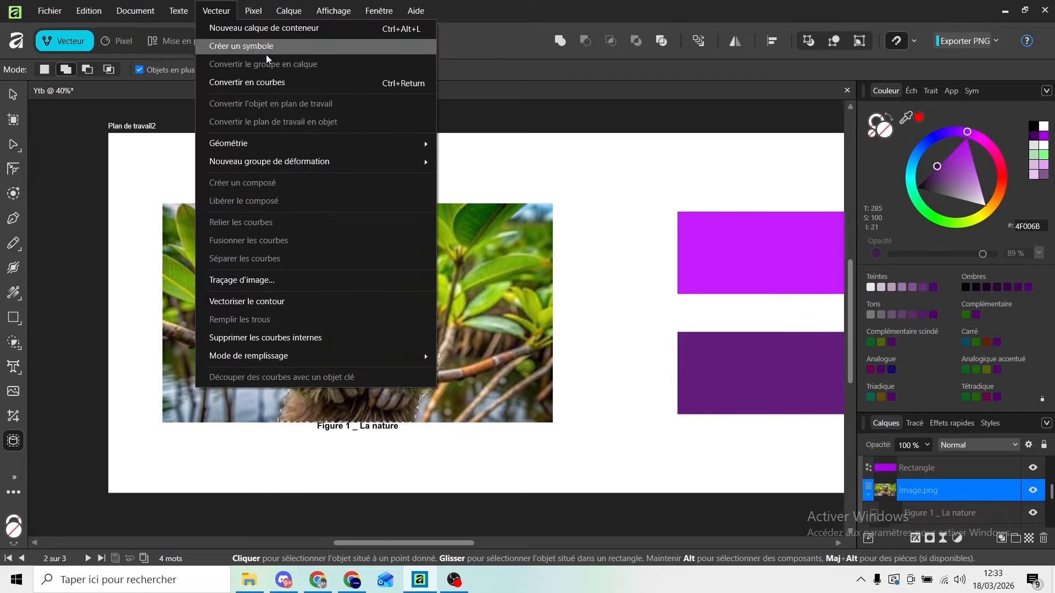
{"action": "left_click", "coordinate": [275, 81]}
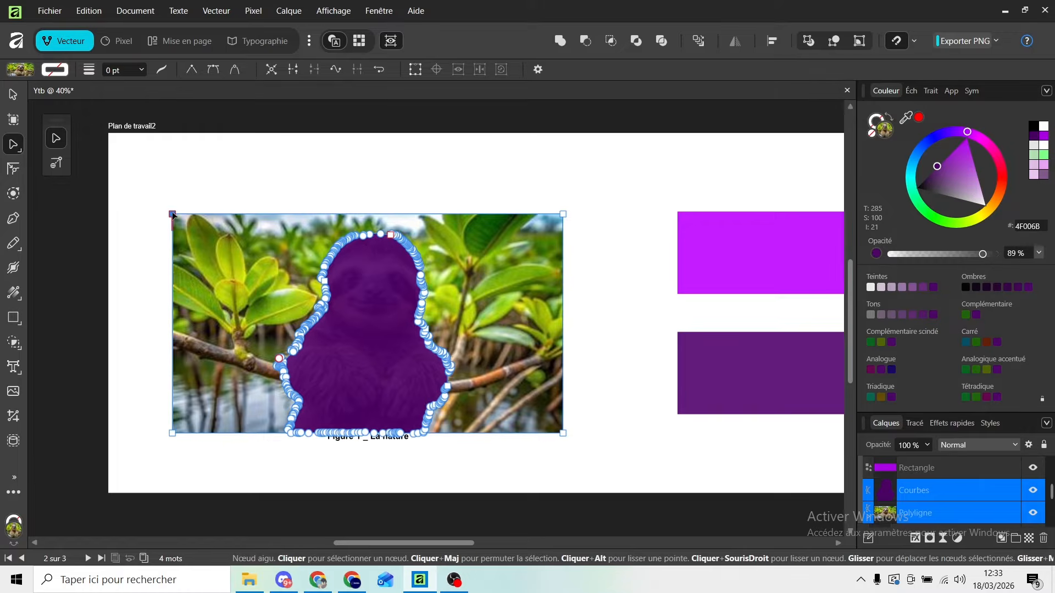
{"action": "left_click", "coordinate": [173, 214]}
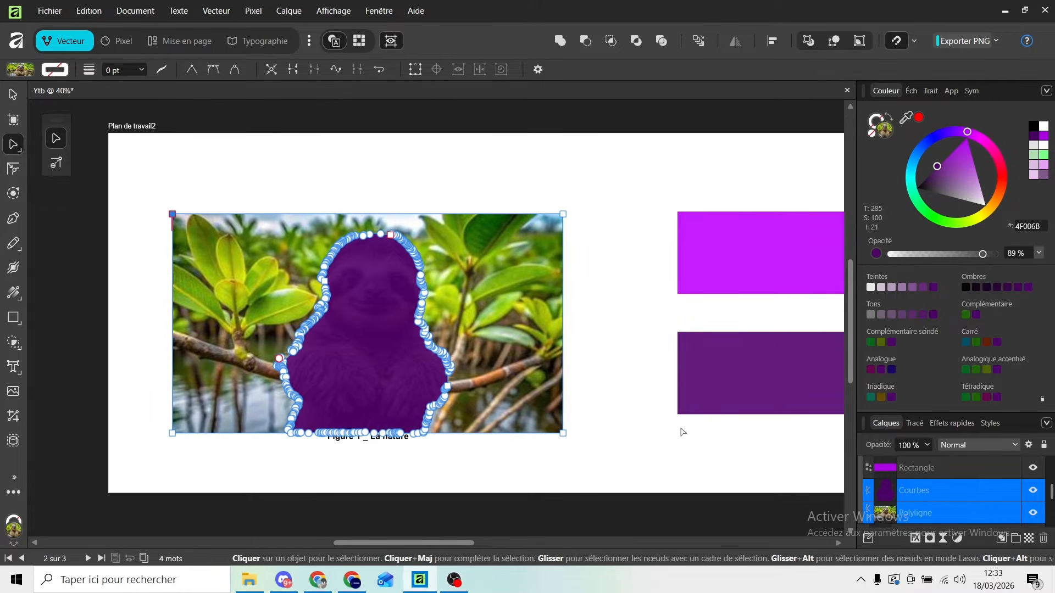
{"action": "left_click", "coordinate": [938, 520]}
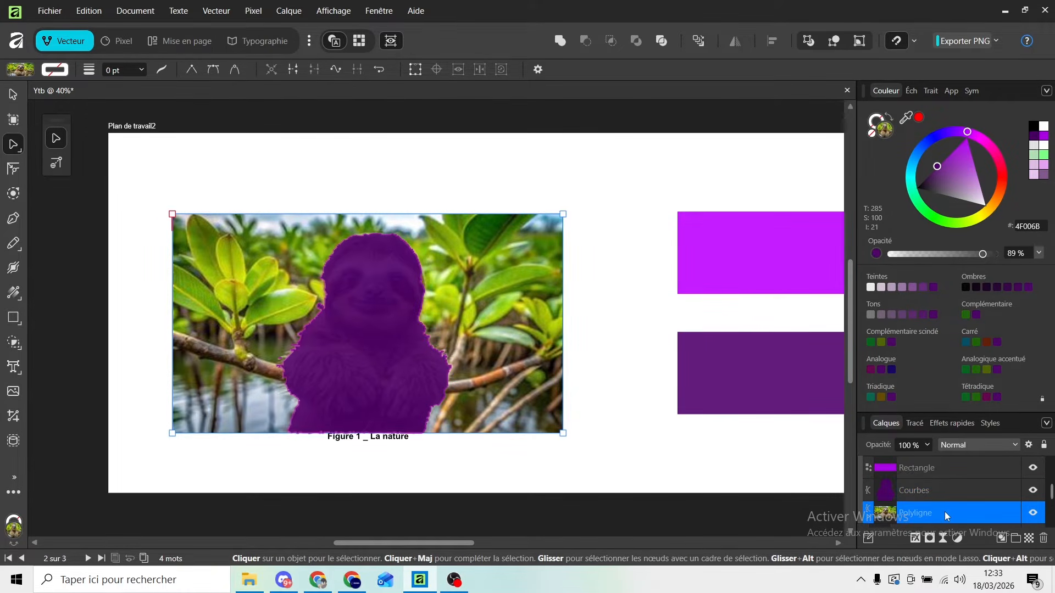
{"action": "key", "text": "Delete"}
{"action": "key", "text": "ctrl+d"}
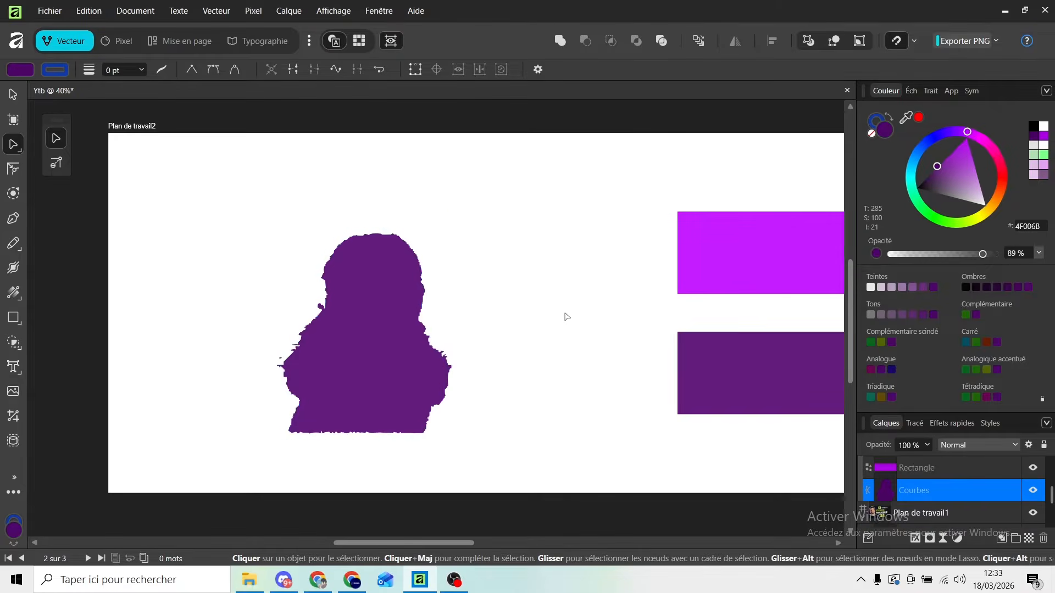
Scale the sloth silhouette down to about 51 × 59 mm and place it on the upper bright purple rectangle of Plan de travail2.
{"action": "left_click", "coordinate": [361, 366]}
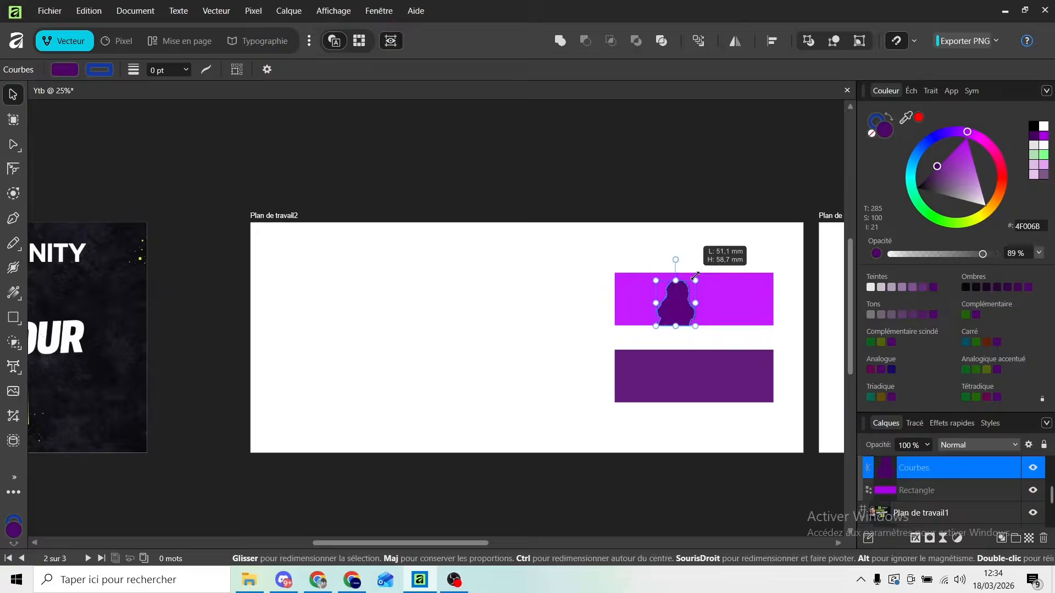
{"action": "left_click", "coordinate": [714, 264]}
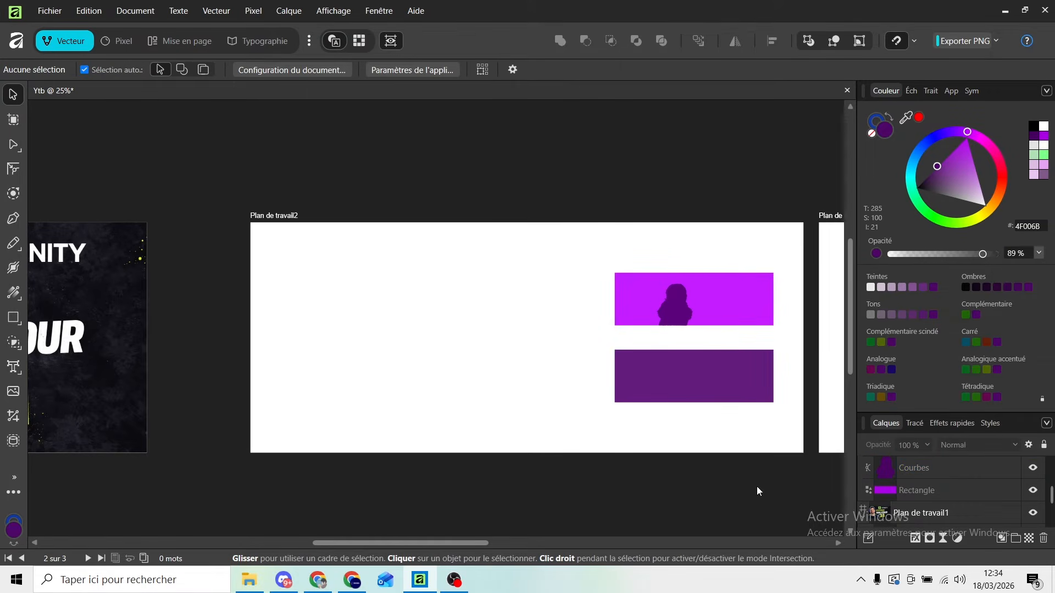
{"action": "scroll", "coordinate": [679, 289], "scroll_direction": "up", "scroll_amount": 2}
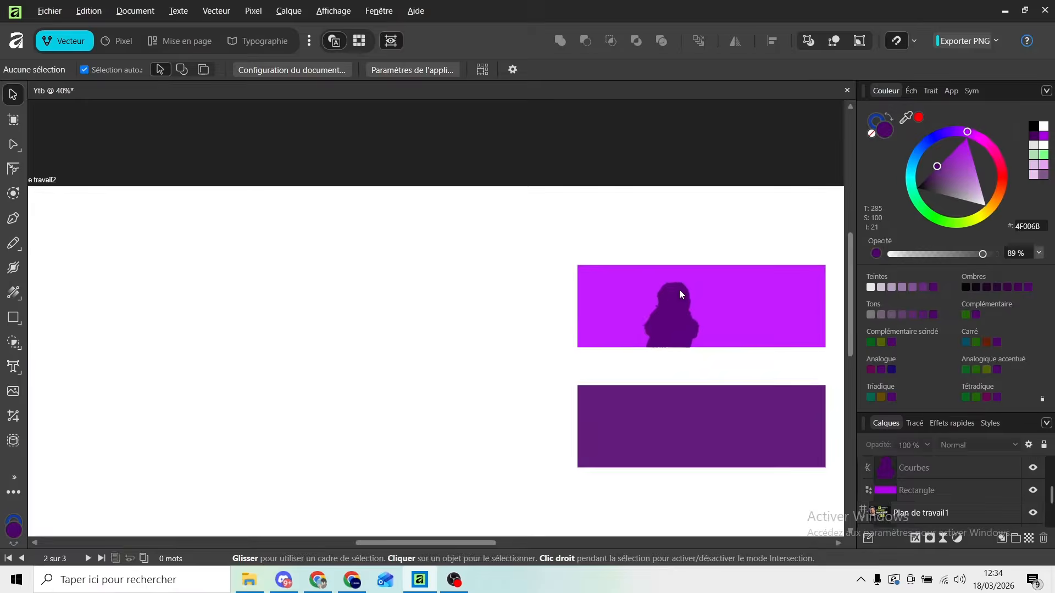
{"action": "scroll", "coordinate": [683, 321], "scroll_direction": "down", "scroll_amount": 1}
{"action": "scroll", "coordinate": [678, 341], "scroll_direction": "up", "scroll_amount": 1}
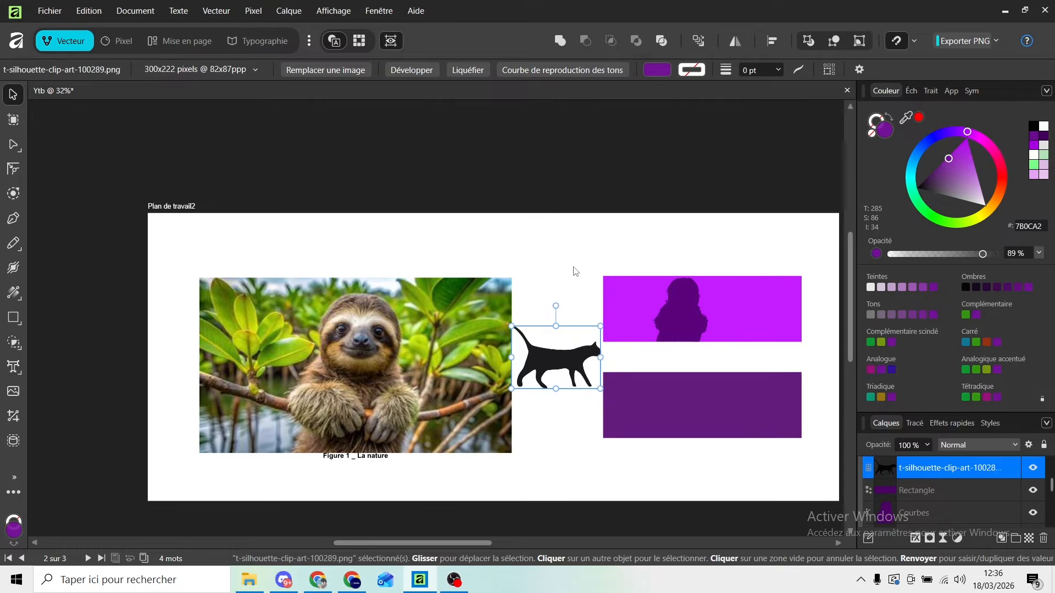
{"action": "key", "text": "Escape"}
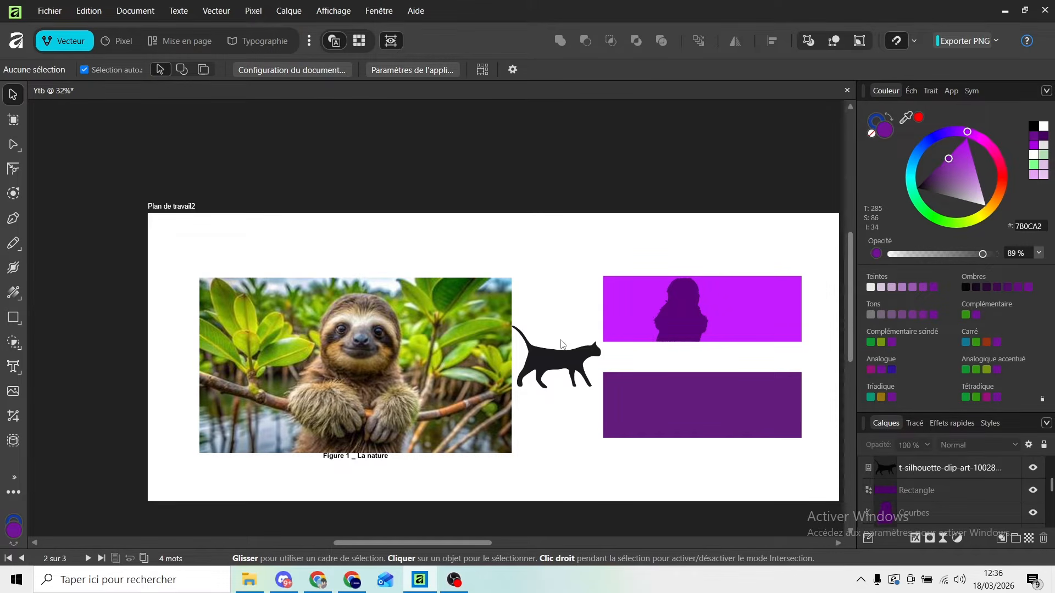
Move the black cat silhouette image onto the lower dark purple rectangle and deselect it.
{"action": "left_click", "coordinate": [577, 368]}
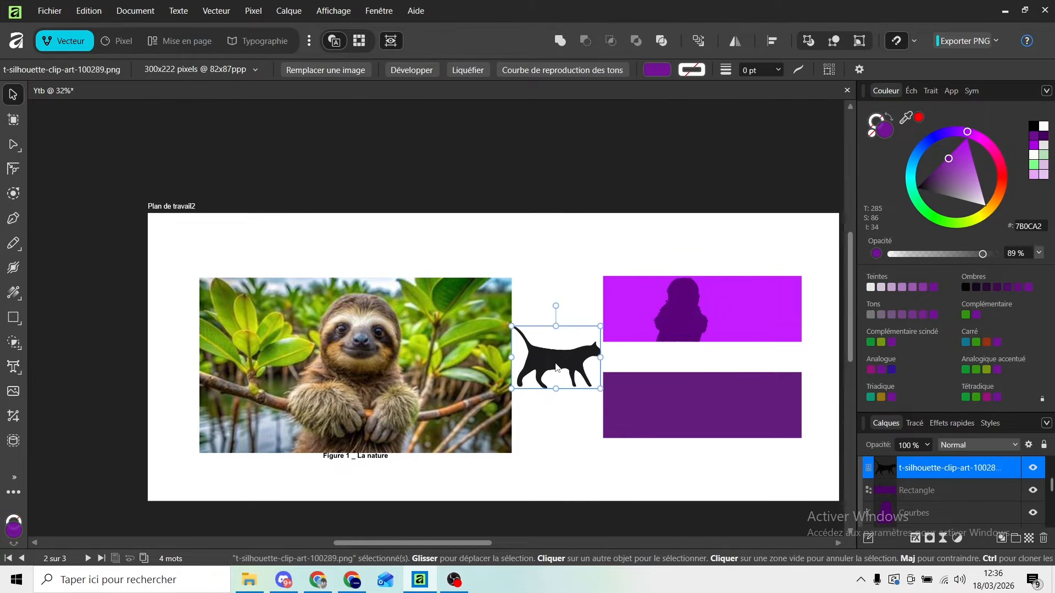
{"action": "left_click_drag", "start_coordinate": [560, 355], "coordinate": [658, 405]}
{"action": "left_click", "coordinate": [524, 402]}
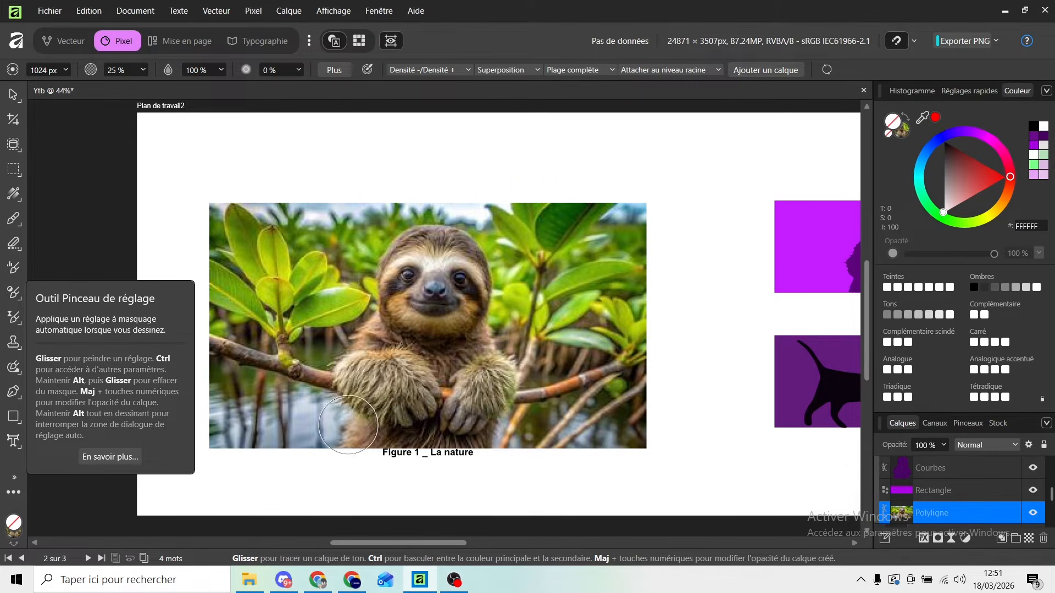
Brush a dodge/burn tone stroke on the sloth image with the 1024 px density brush and deselect the layer.
{"action": "left_click", "coordinate": [375, 304]}
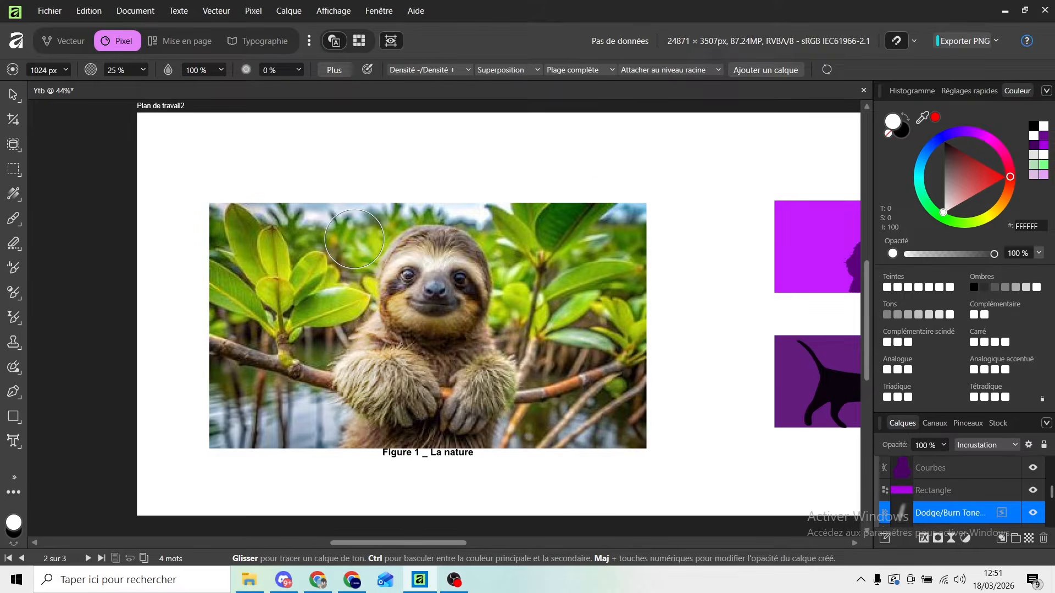
{"action": "key", "text": "ctrl"}
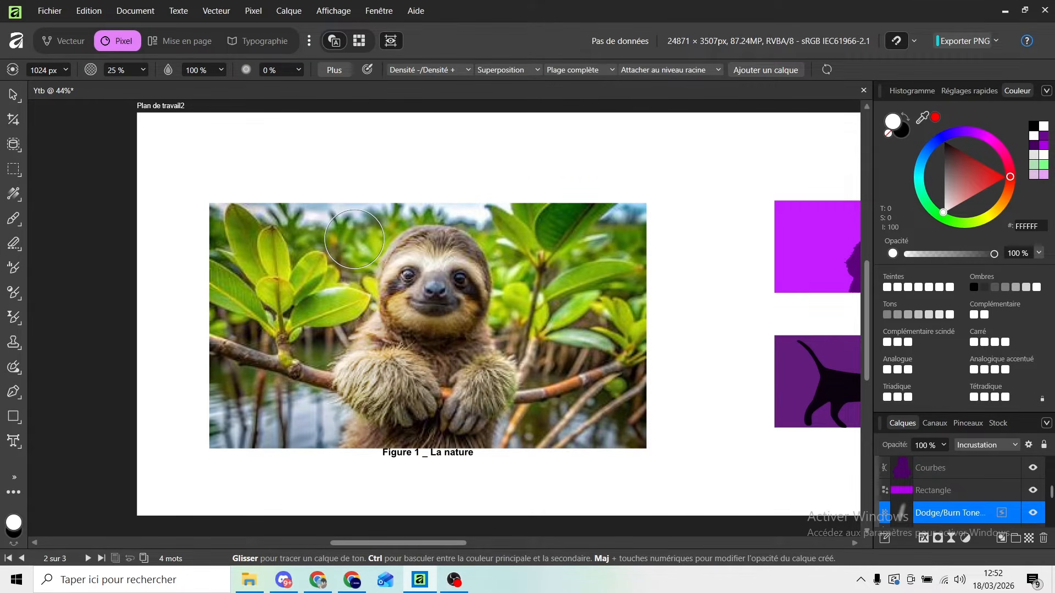
{"action": "key", "text": "v"}
{"action": "left_click", "coordinate": [320, 152]}
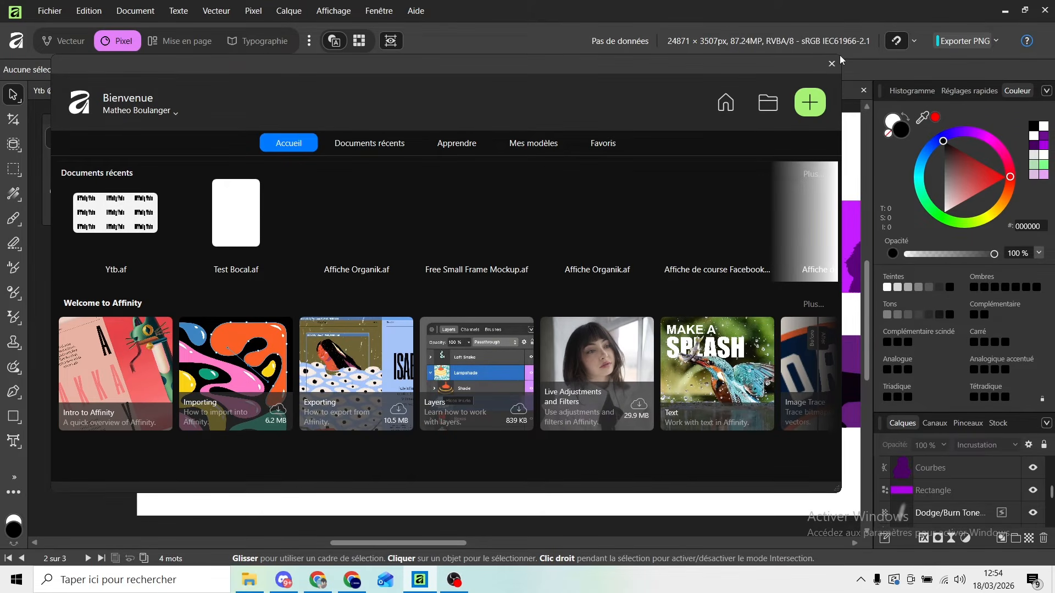
Enable Favoris and keep Mes préréglages enabled in the home screen settings.
{"action": "left_click", "coordinate": [832, 65]}
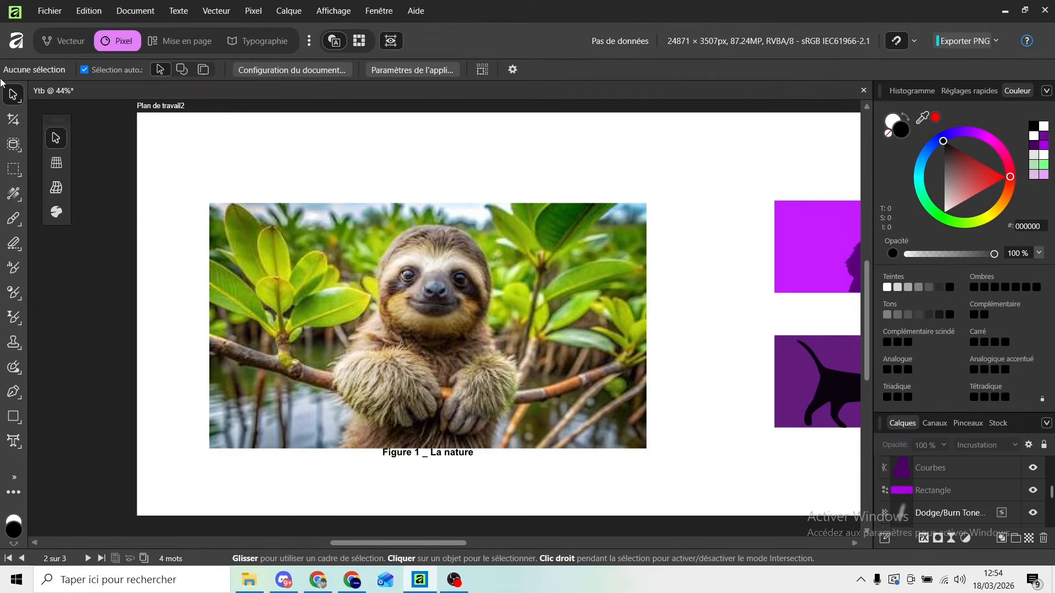
{"action": "left_click", "coordinate": [101, 12]}
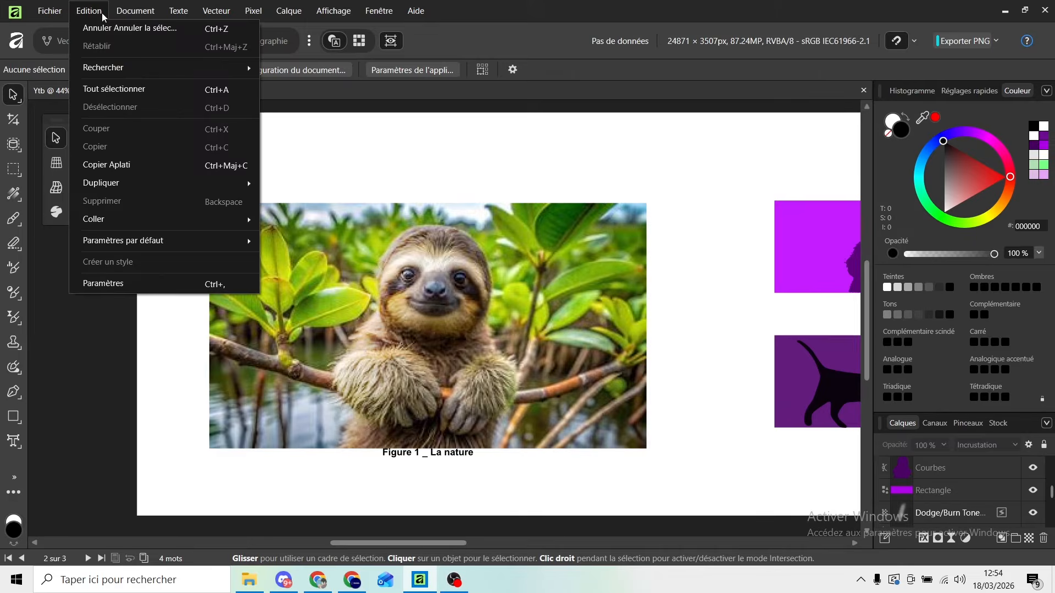
{"action": "left_click", "coordinate": [161, 290]}
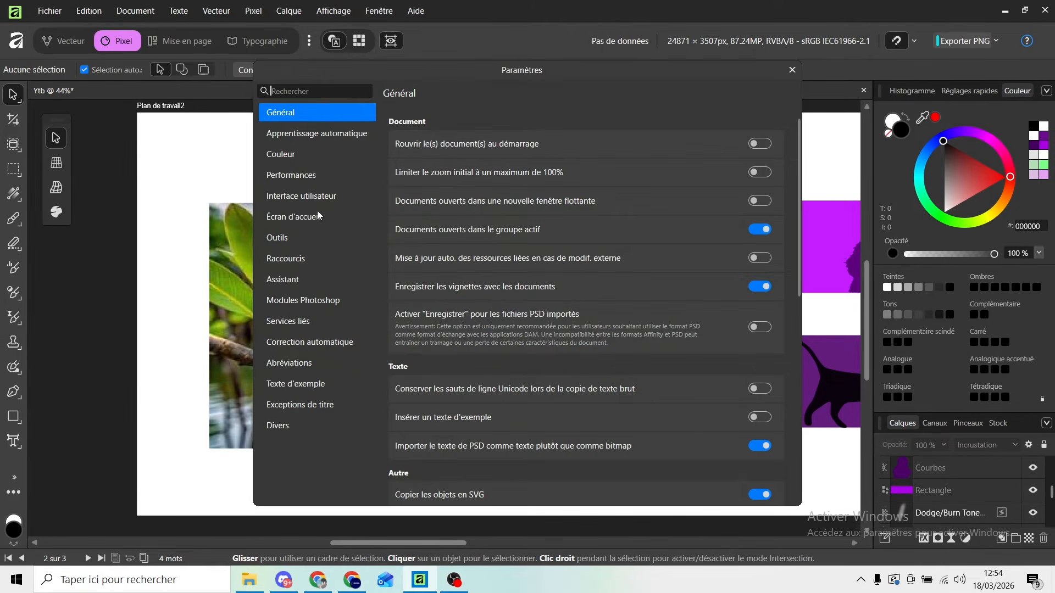
{"action": "left_click", "coordinate": [314, 217]}
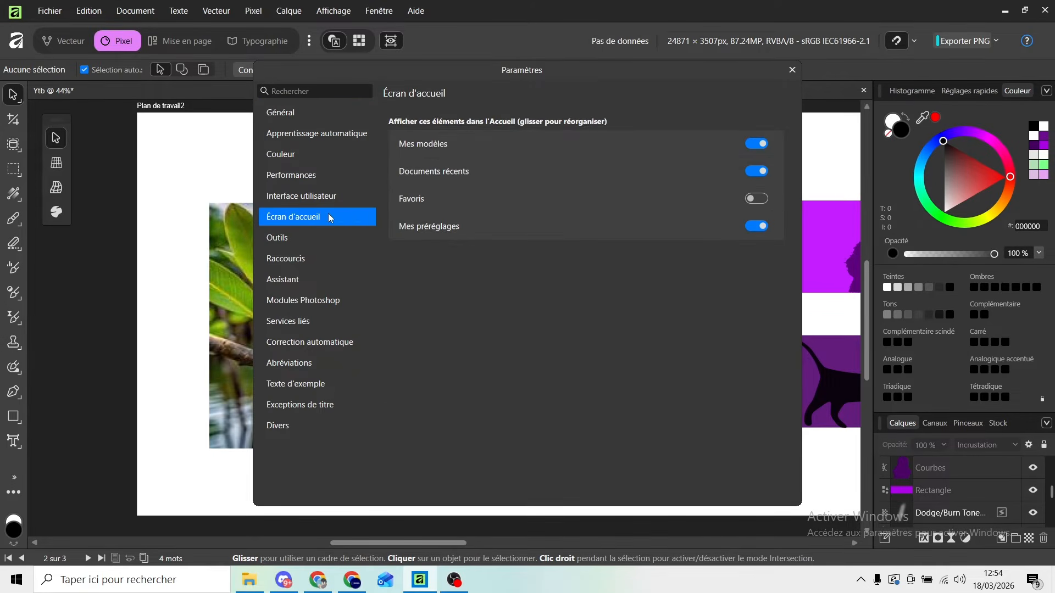
{"action": "left_click", "coordinate": [761, 202]}
{"action": "left_click", "coordinate": [753, 225]}
{"action": "left_click", "coordinate": [759, 202]}
{"action": "left_click", "coordinate": [755, 226]}
{"action": "left_click", "coordinate": [757, 199]}
Put Documents récents above Mes modèles in the home screen order, close the settings and open the home screen.
{"action": "left_click_drag", "start_coordinate": [500, 171], "coordinate": [487, 133]}
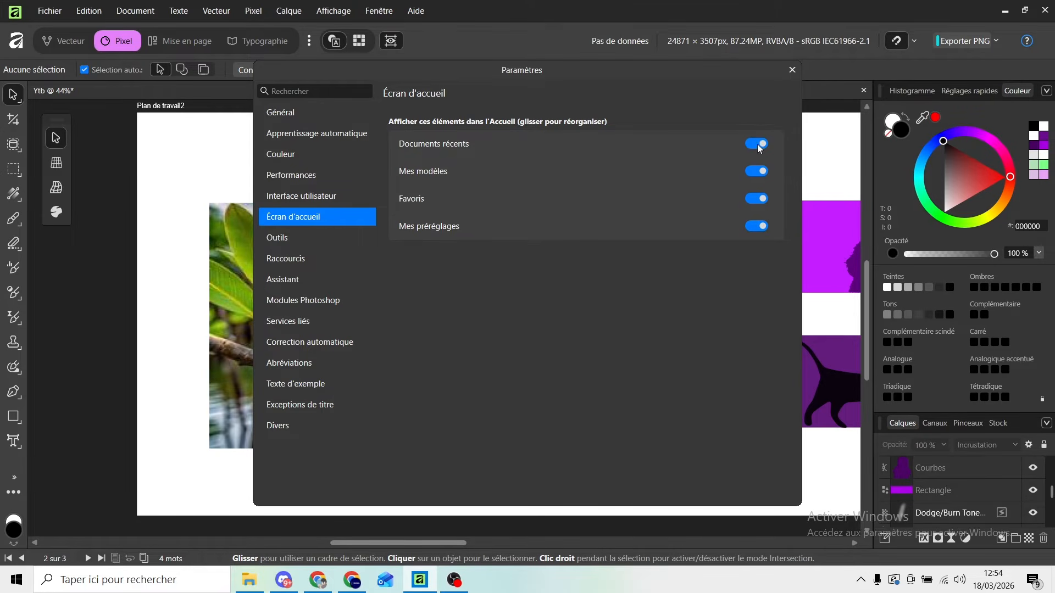
{"action": "left_click", "coordinate": [789, 71]}
{"action": "left_click", "coordinate": [17, 41]}
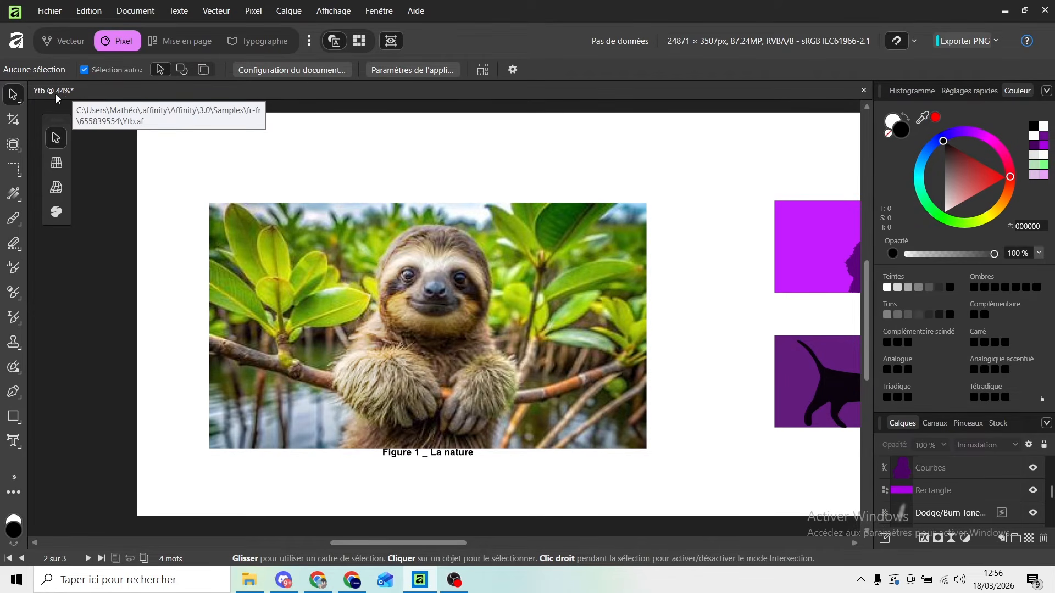
Show the colour format and the document size in the Ytb document's title.
{"action": "scroll", "coordinate": [415, 200], "scroll_direction": "down", "scroll_amount": 1}
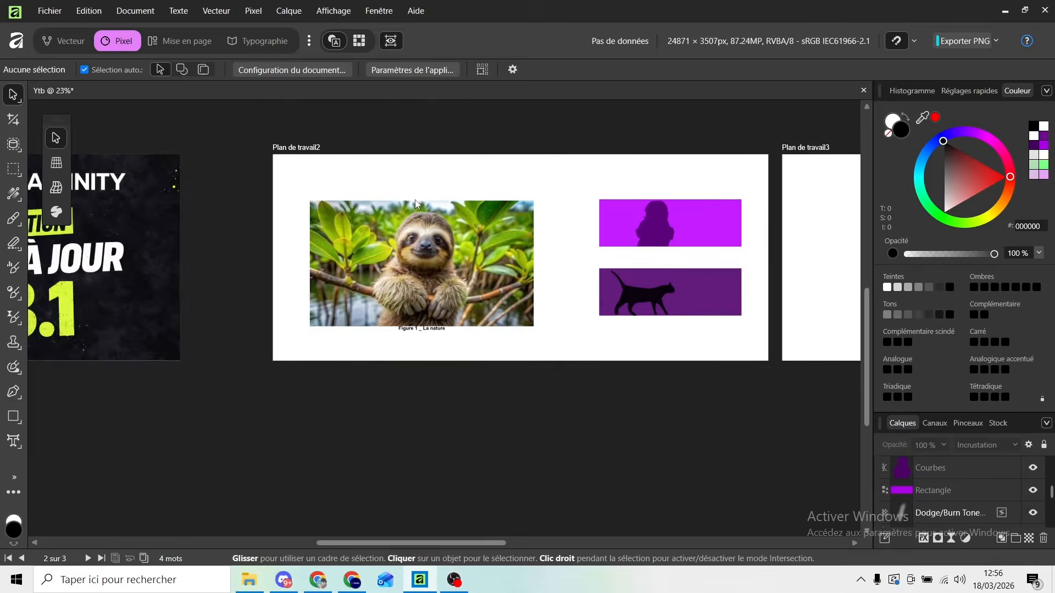
{"action": "scroll", "coordinate": [415, 205], "scroll_direction": "up", "scroll_amount": 1}
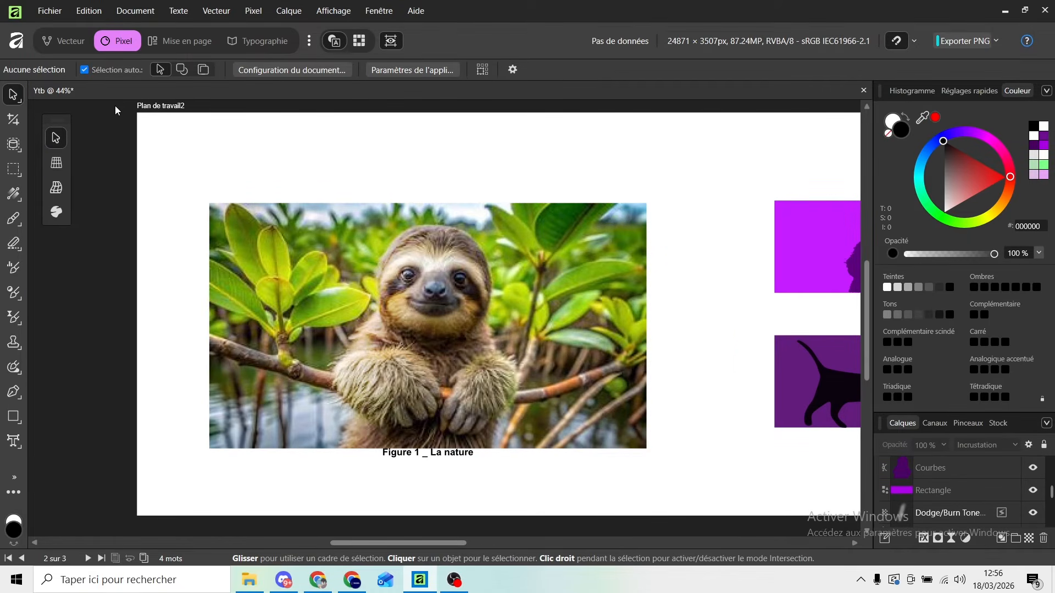
{"action": "right_click", "coordinate": [144, 91]}
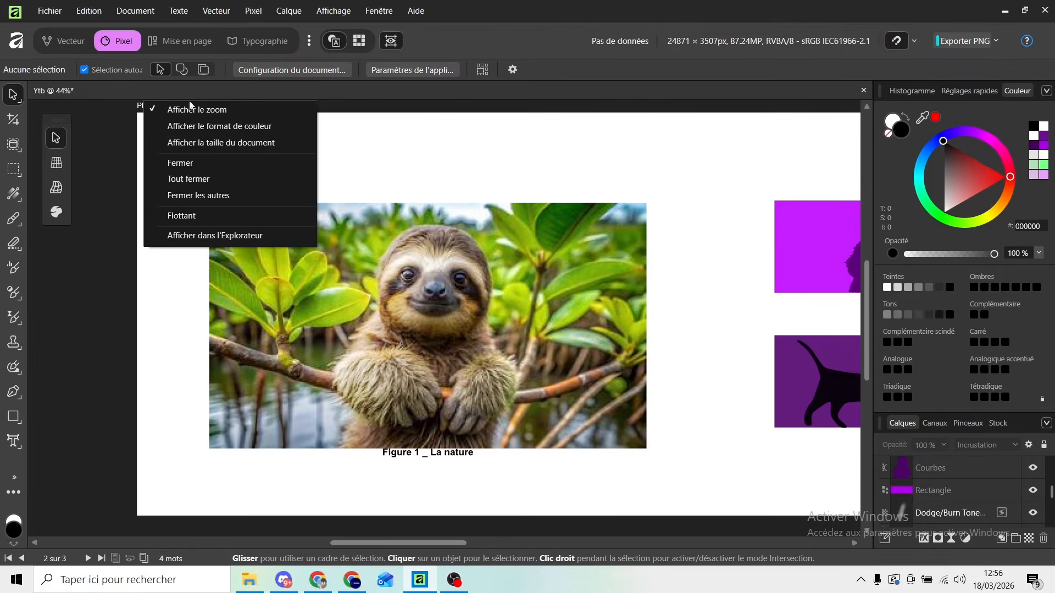
{"action": "left_click", "coordinate": [233, 128]}
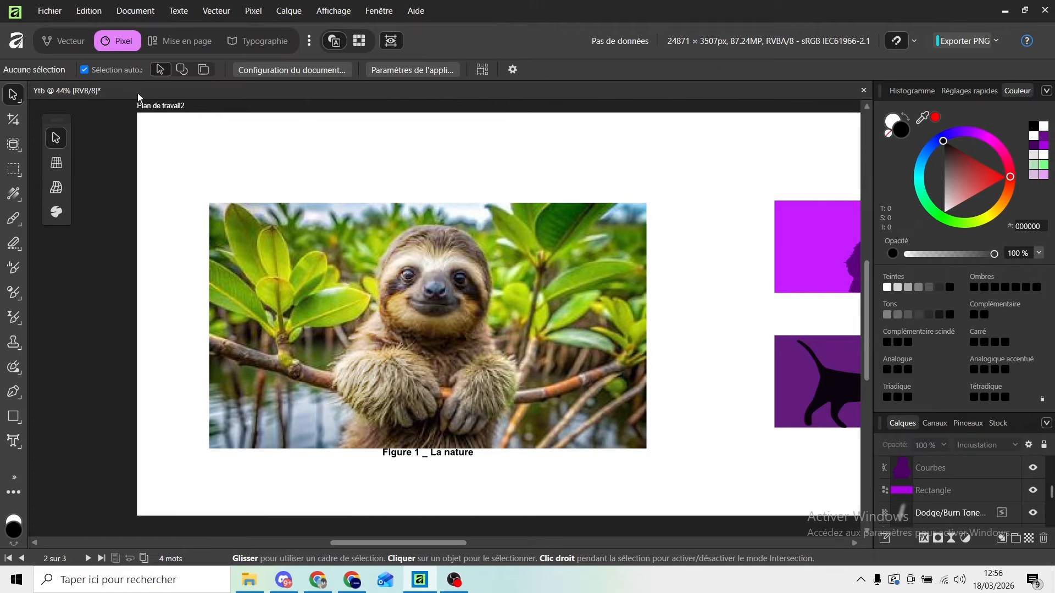
{"action": "right_click", "coordinate": [138, 94]}
{"action": "left_click", "coordinate": [239, 147]}
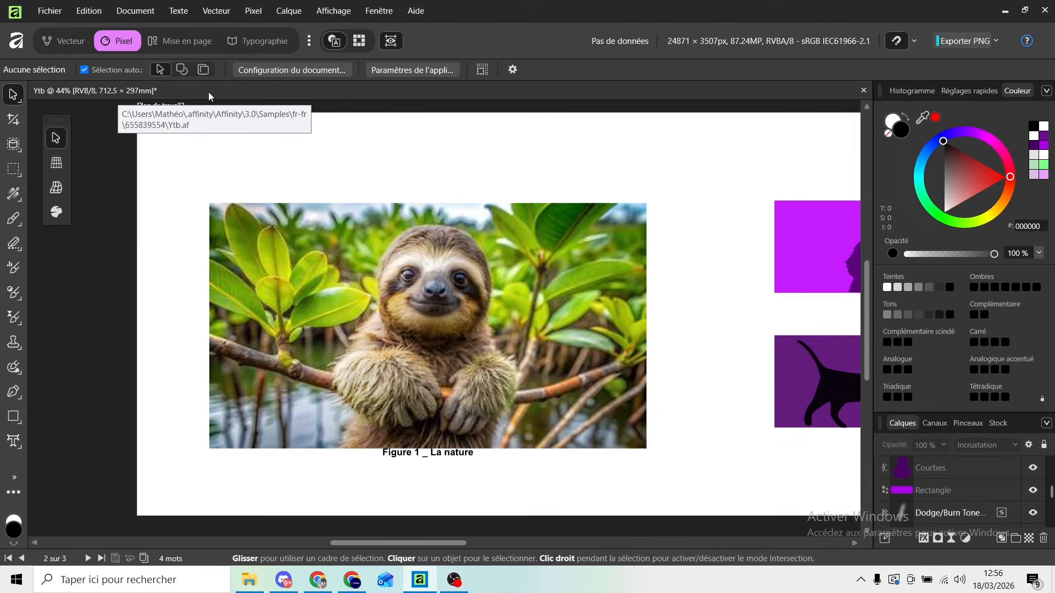
Draw an open five-node wavy curve across the upper part of Plan de travail3 with the Pen tool, swapping its fill and stroke colours.
{"action": "left_click_drag", "start_coordinate": [345, 544], "coordinate": [558, 521]}
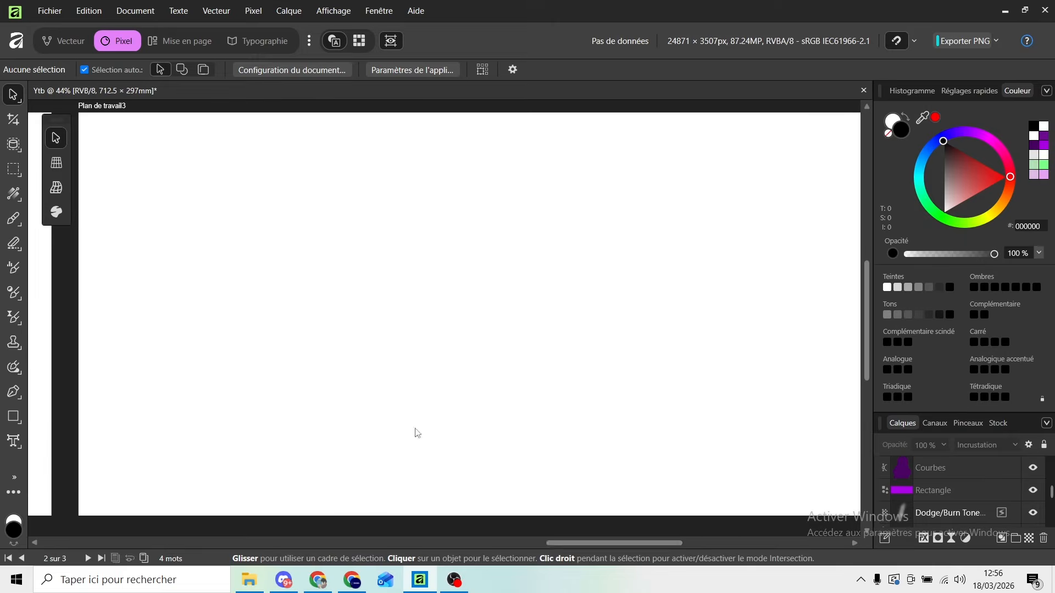
{"action": "left_click", "coordinate": [61, 39]}
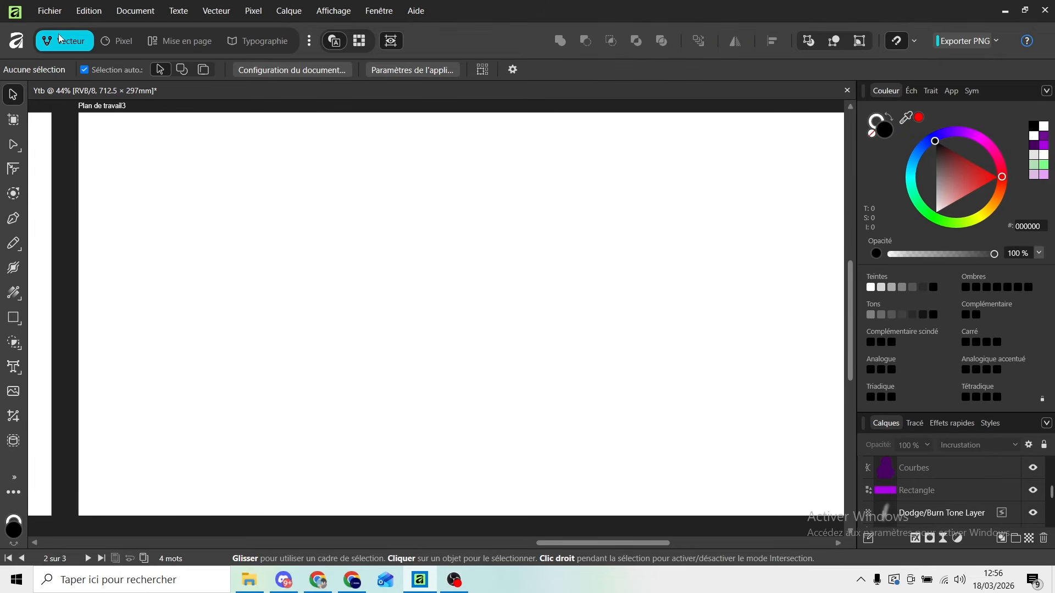
{"action": "left_click", "coordinate": [14, 220]}
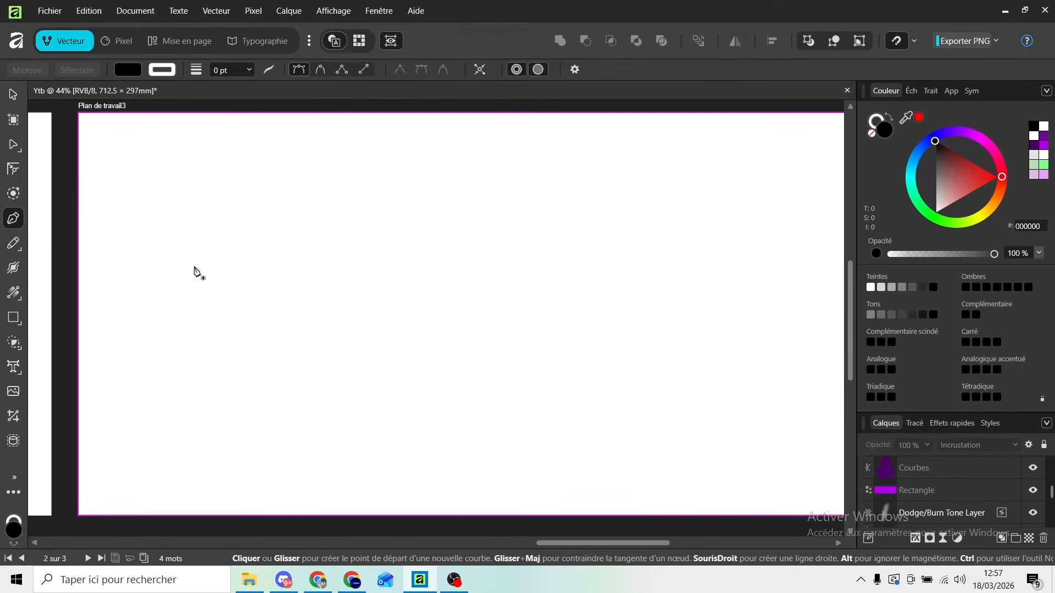
{"action": "left_click", "coordinate": [195, 267]}
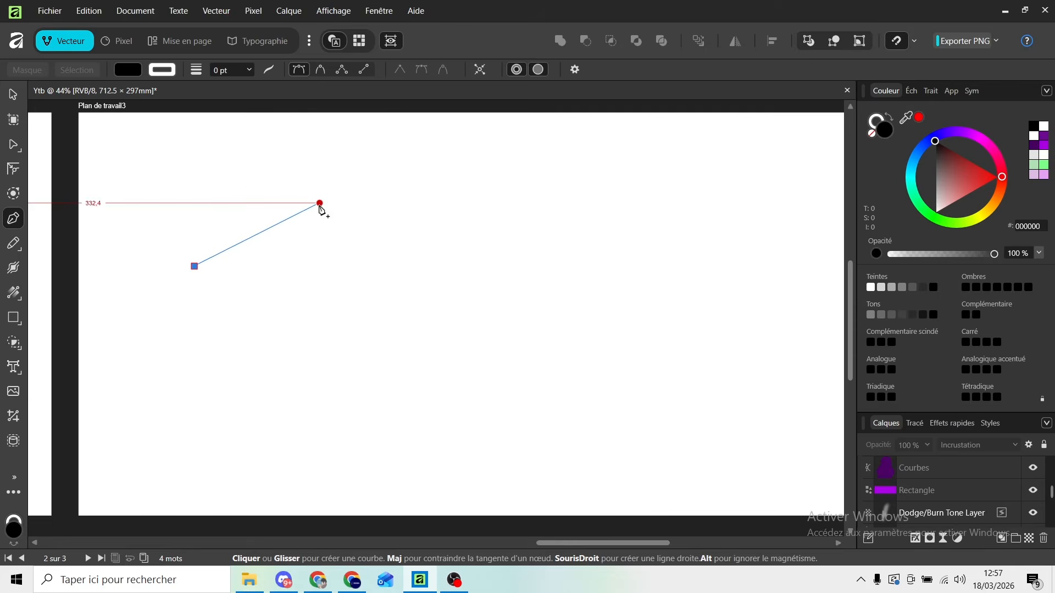
{"action": "left_click_drag", "start_coordinate": [320, 204], "coordinate": [400, 221]}
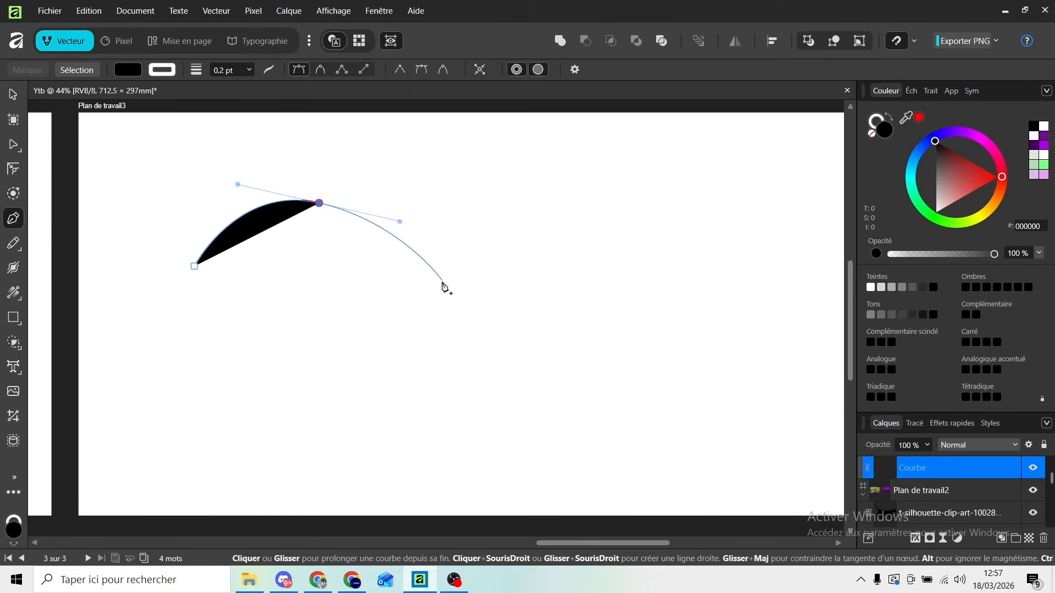
{"action": "left_click", "coordinate": [889, 119]}
{"action": "left_click", "coordinate": [400, 272]}
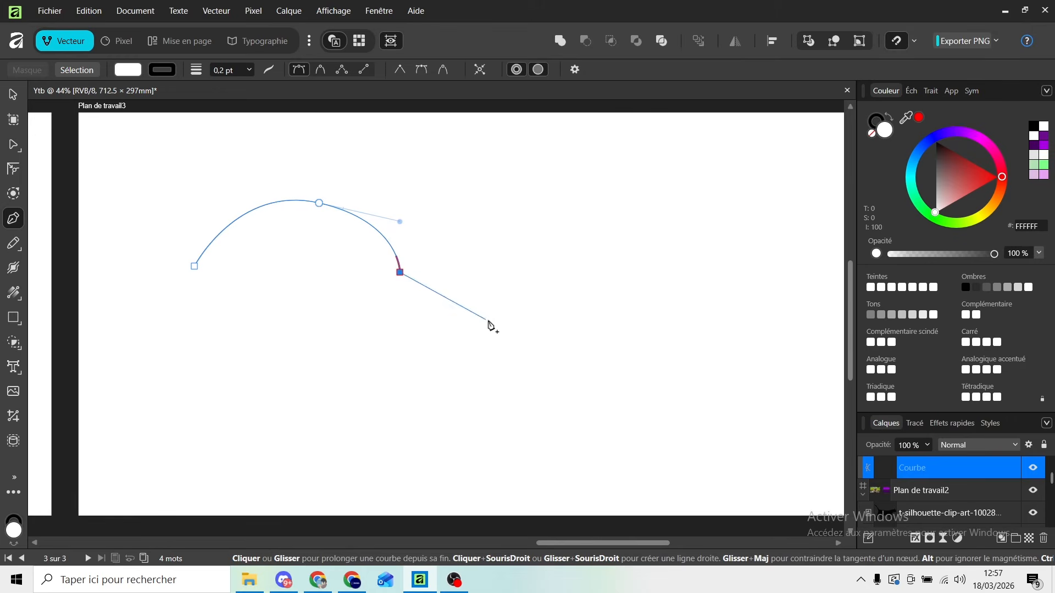
{"action": "left_click_drag", "start_coordinate": [506, 325], "coordinate": [583, 285]}
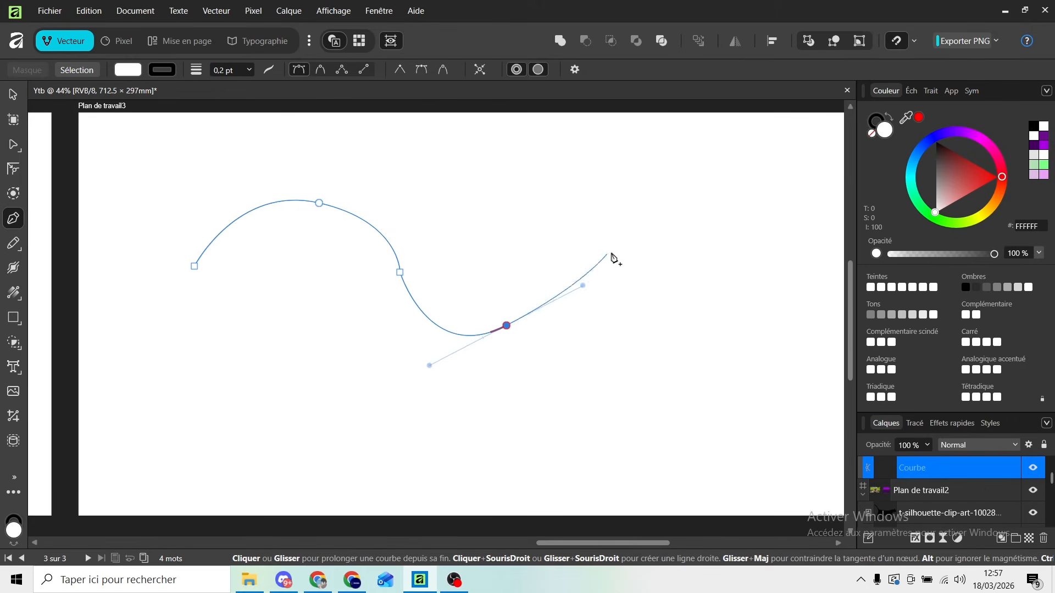
{"action": "left_click", "coordinate": [688, 333]}
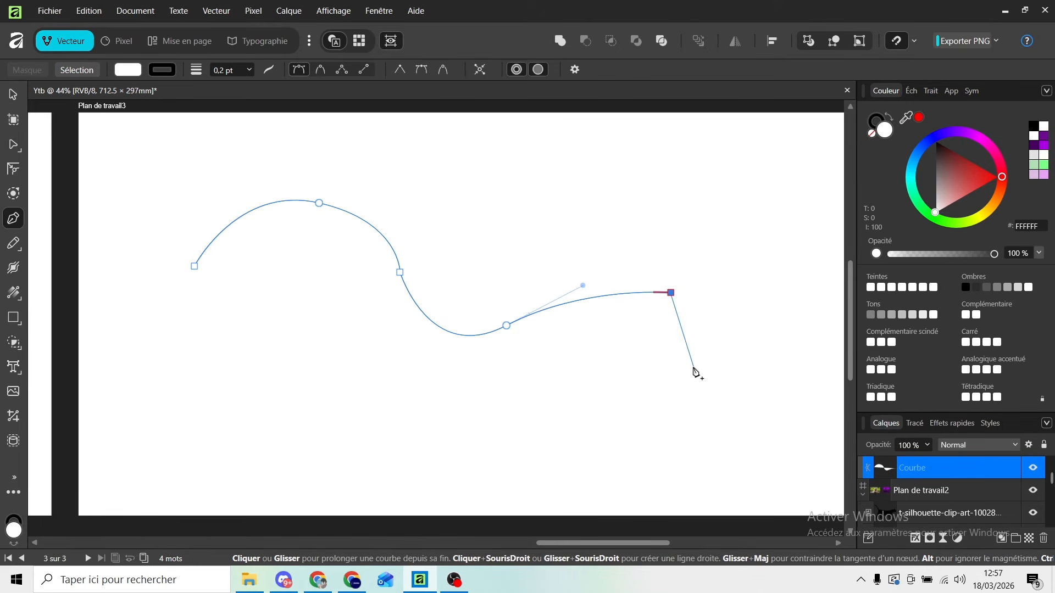
{"action": "left_click", "coordinate": [684, 335]}
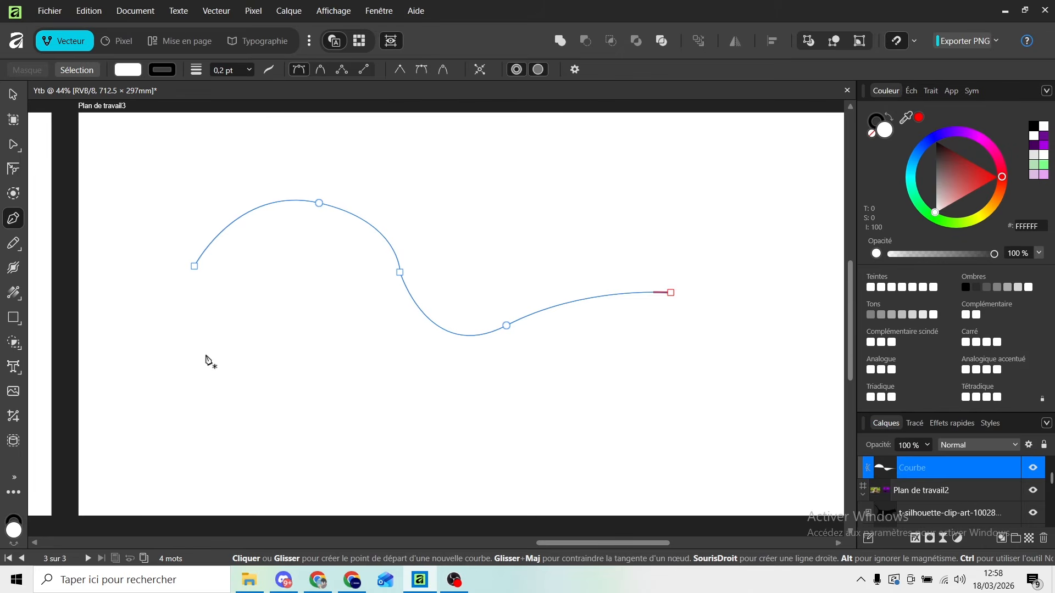
Draw a second open wavy curve with five nodes below the first one on Plan de travail3.
{"action": "left_click", "coordinate": [195, 352]}
{"action": "left_click_drag", "start_coordinate": [326, 352], "coordinate": [344, 408]}
{"action": "left_click", "coordinate": [418, 449]}
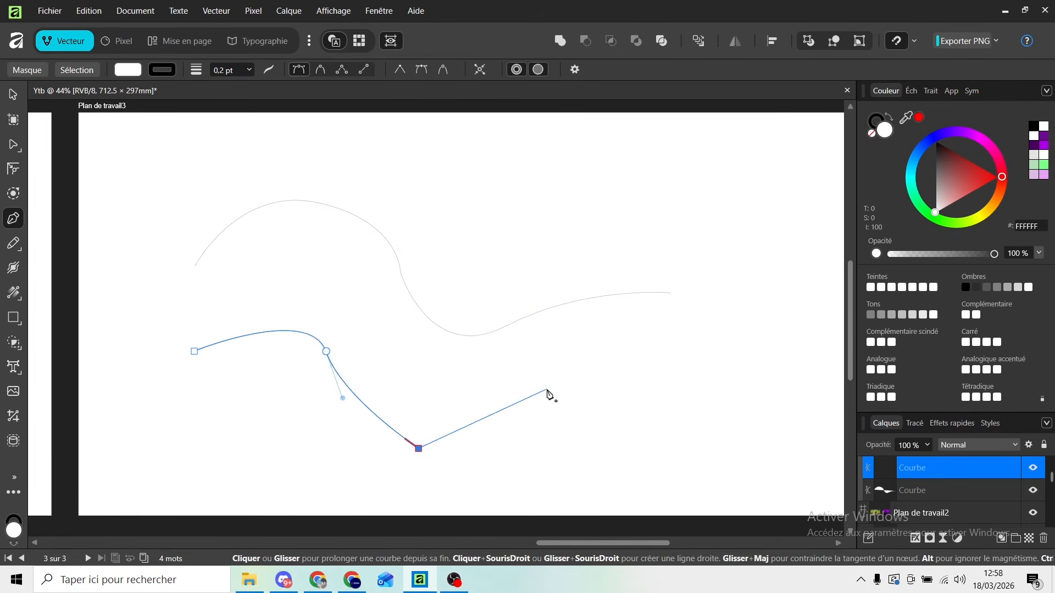
{"action": "left_click_drag", "start_coordinate": [548, 390], "coordinate": [590, 333]}
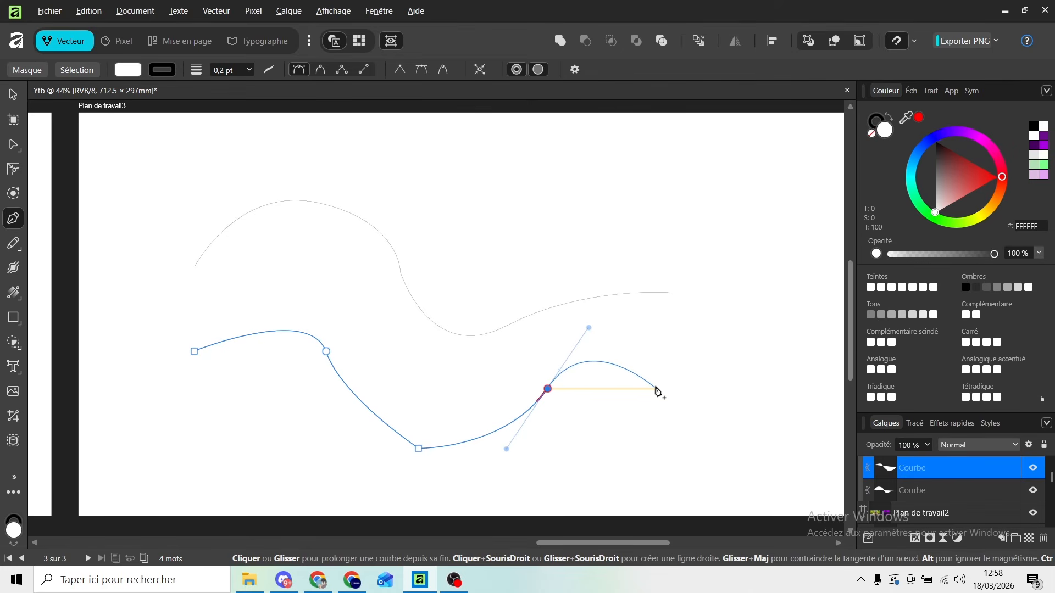
{"action": "left_click", "coordinate": [658, 390]}
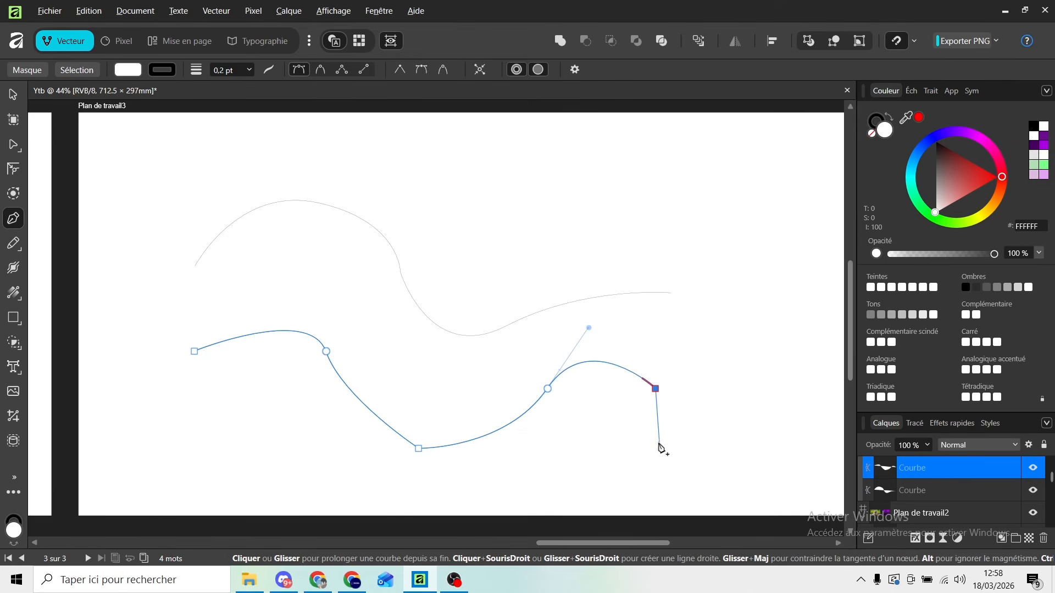